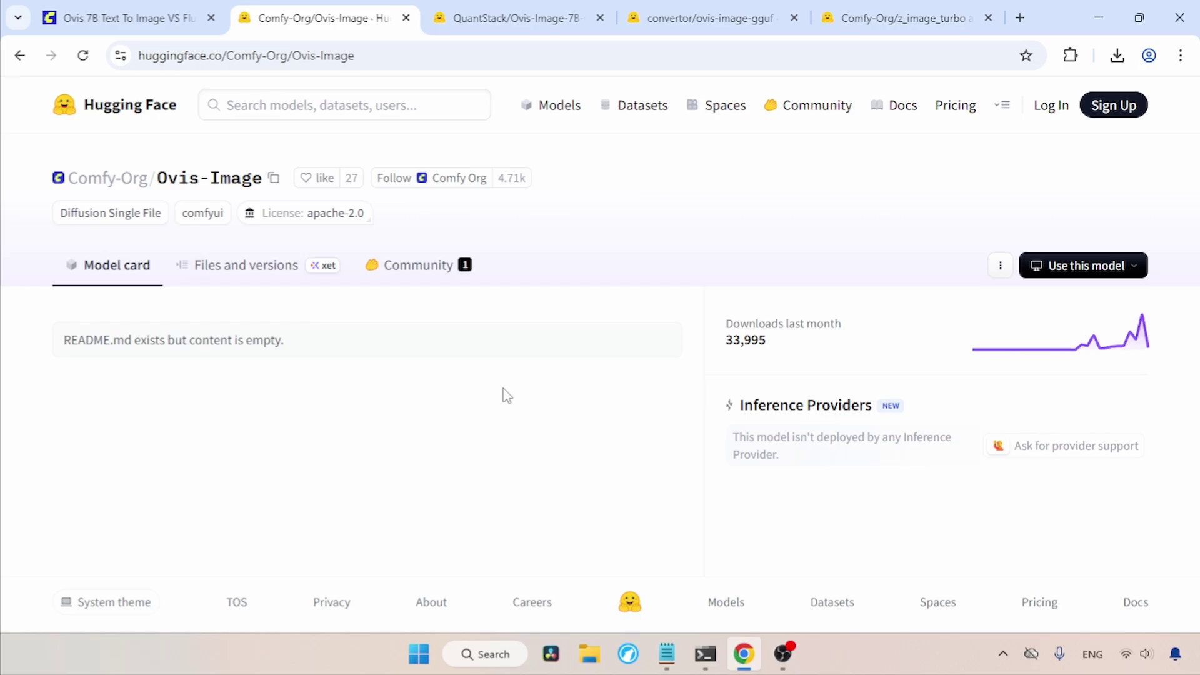
Download ovis_image_bf16.safetensors from the Ovis-Image repo's split_files/diffusion_models folder.
left_click(256, 272)
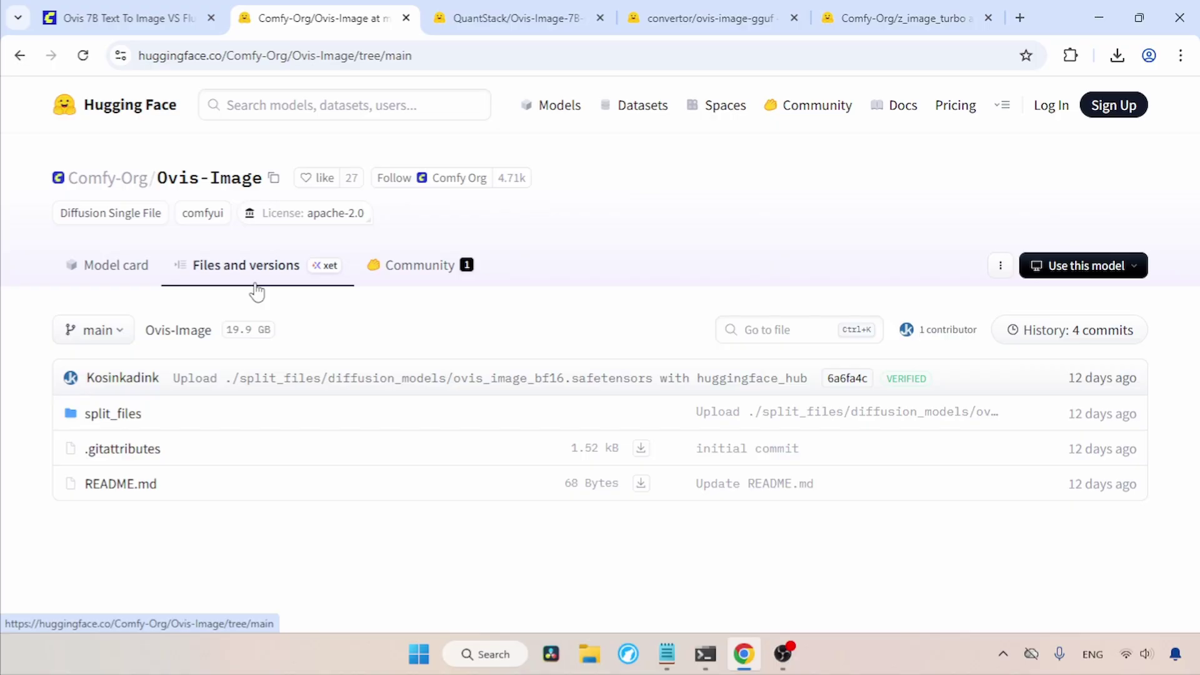
left_click(183, 421)
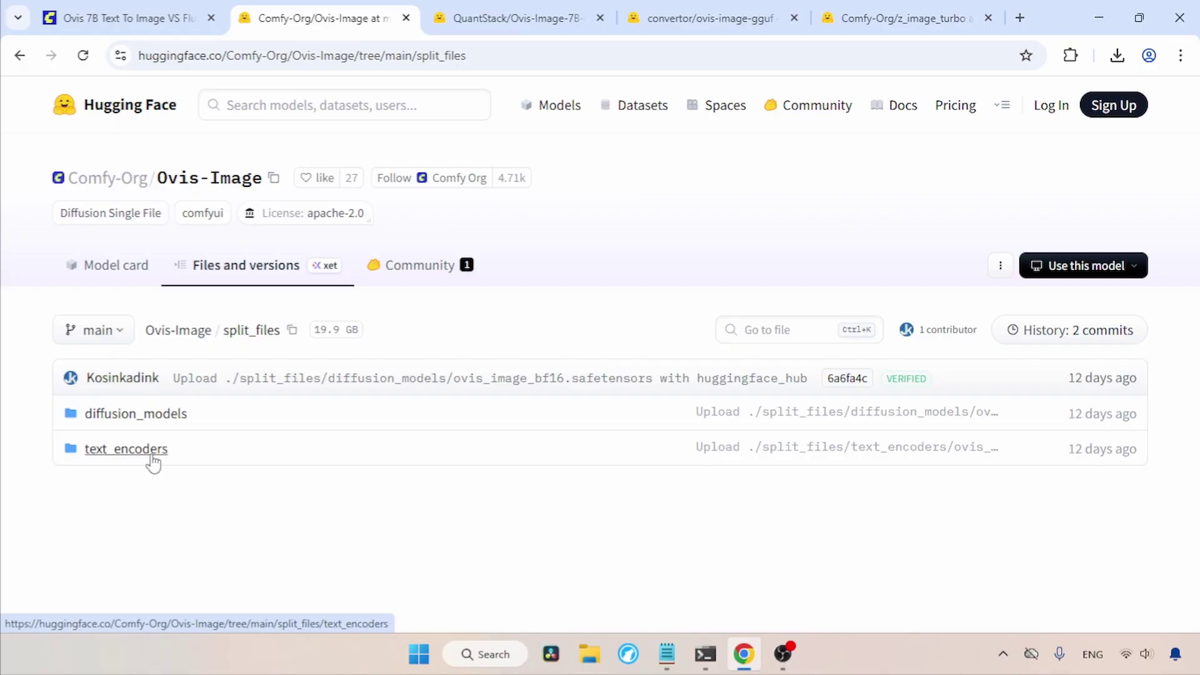
left_click(164, 421)
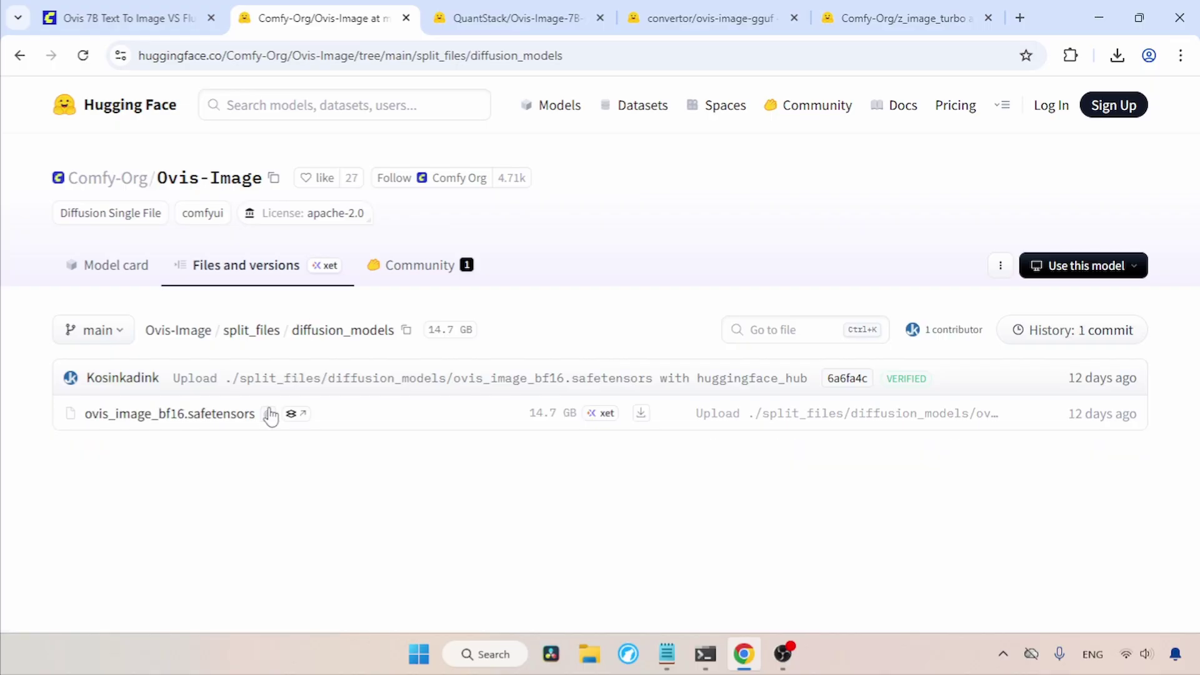
left_click_drag(85, 413, 340, 413)
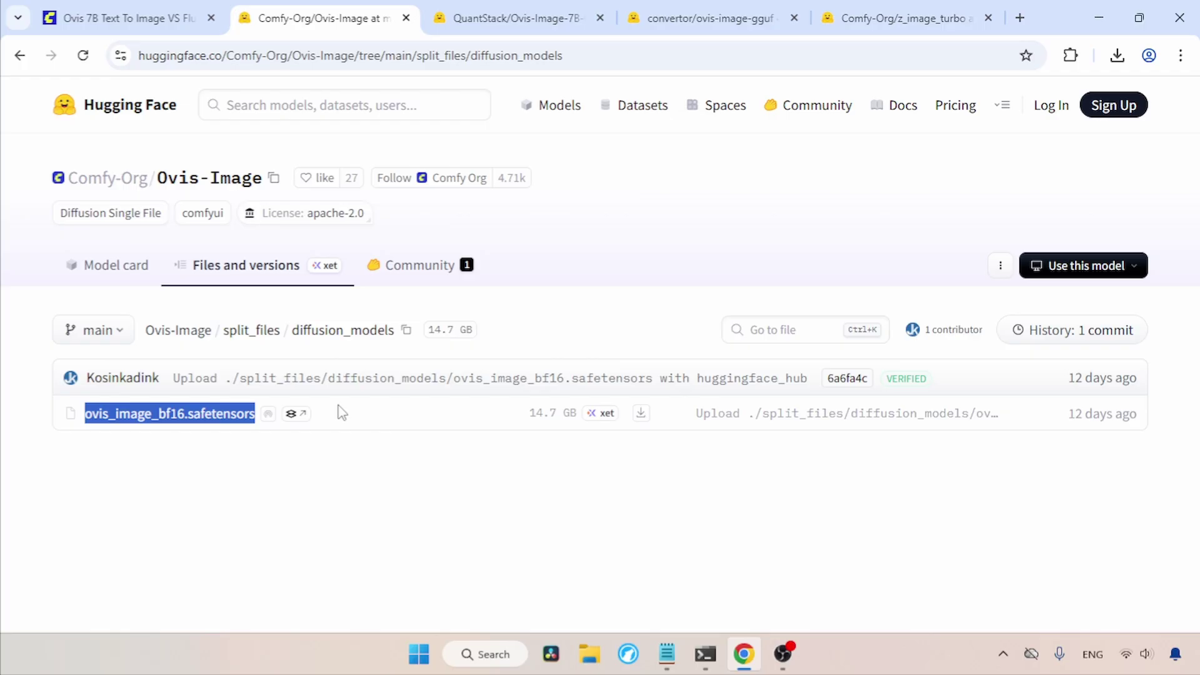
left_click(641, 415)
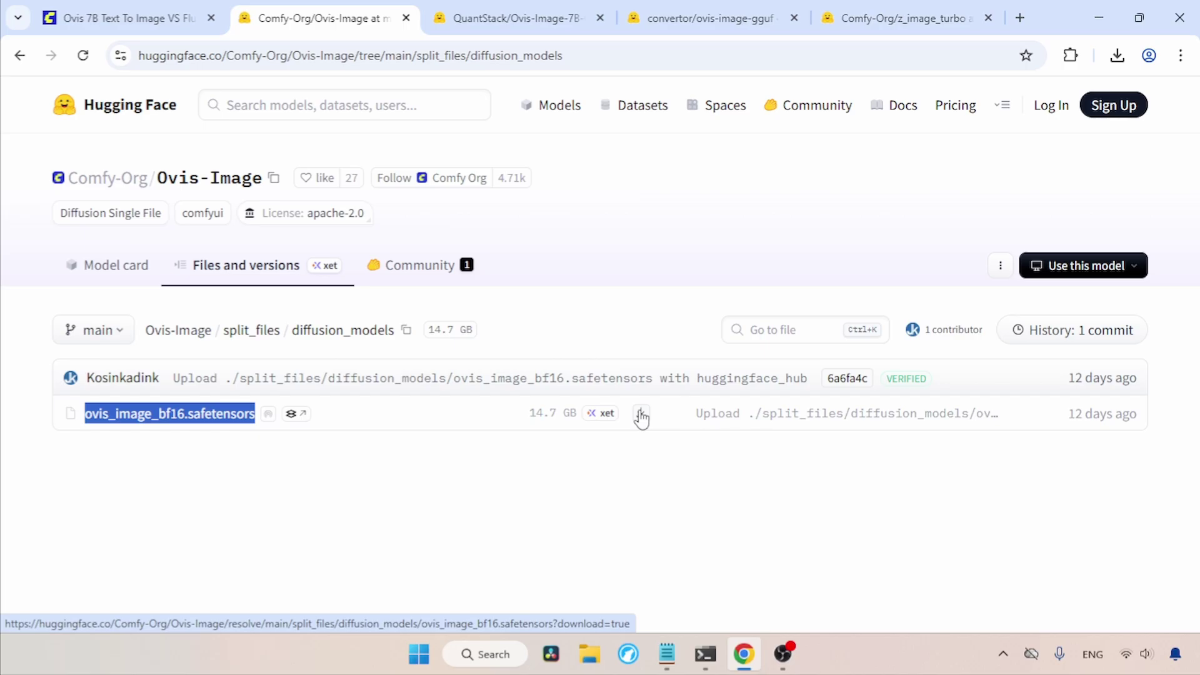
Download the ovis_2.5.safetensors text encoder (5.14 GB) from split_files/text_encoders.
left_click(259, 332)
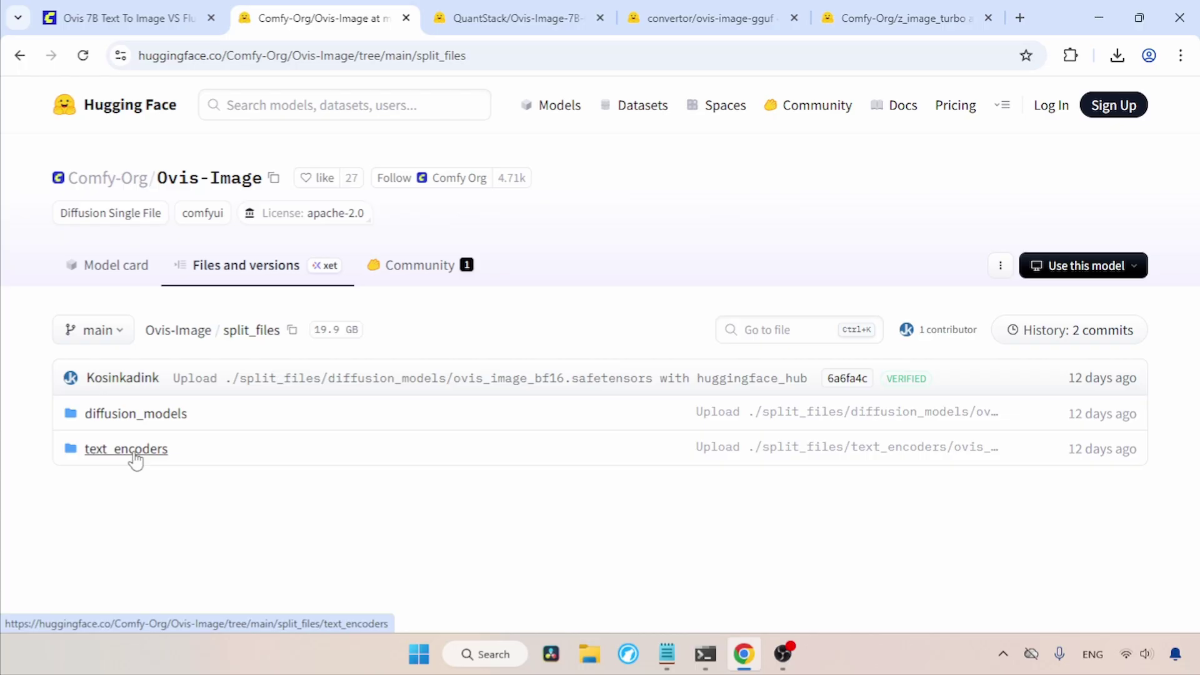
left_click(166, 451)
left_click_drag(76, 406, 316, 417)
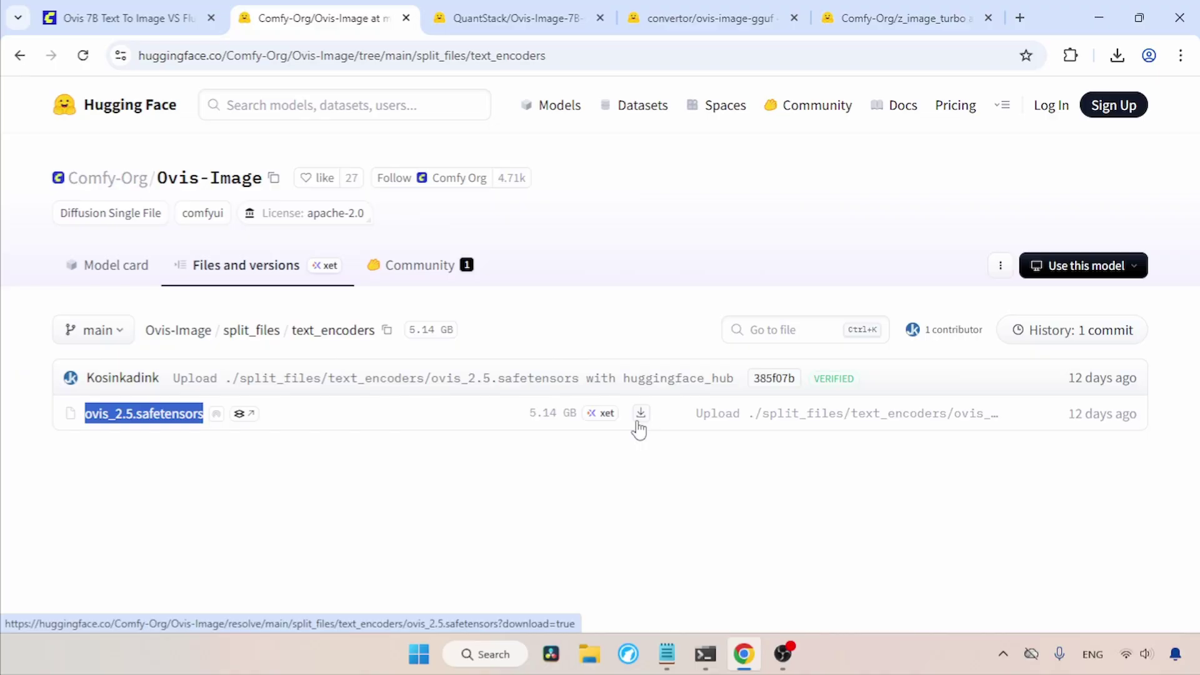
left_click(620, 465)
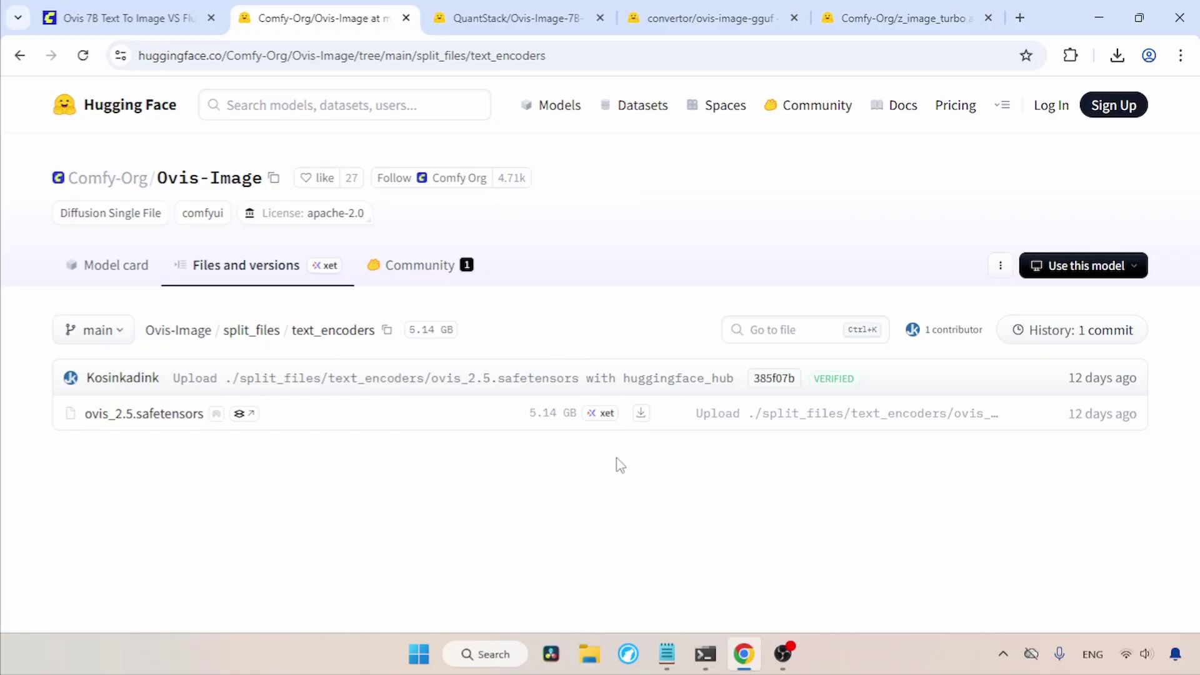
Close the Ovis-Image repo and browse QuantStack's Ovis-Image-7B GGUF quantizations, Q2_K through Q8_0.
key("ctrl+w")
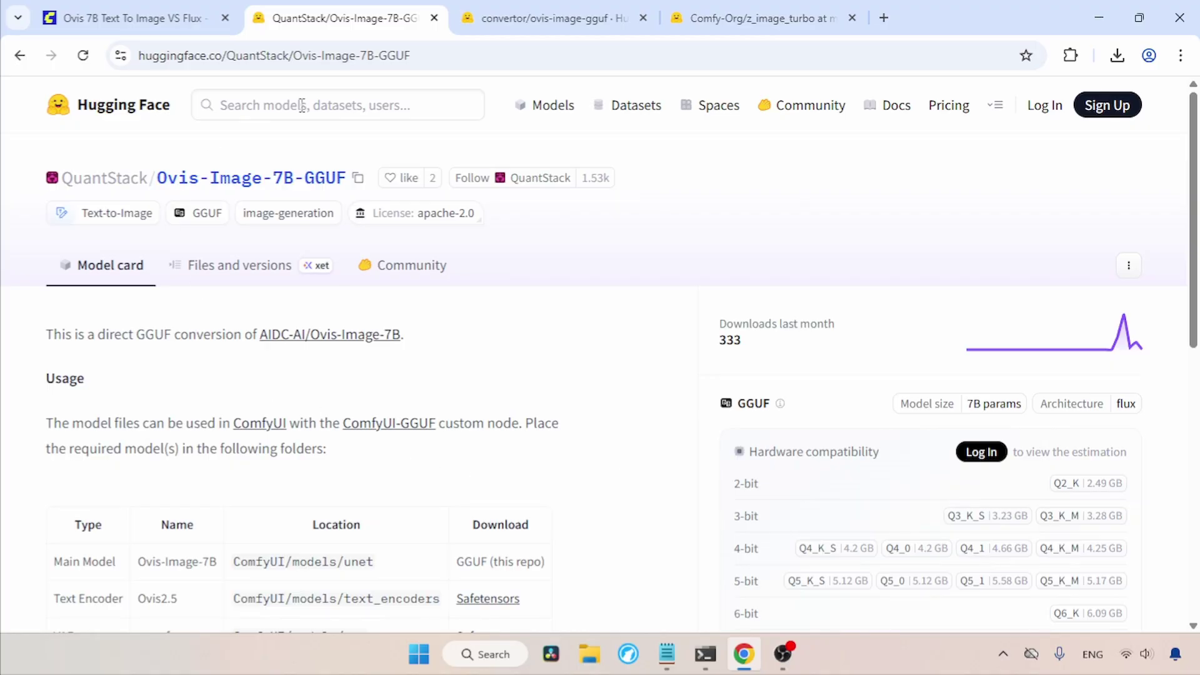
left_click(200, 270)
scroll(1197, 288, "down", 5)
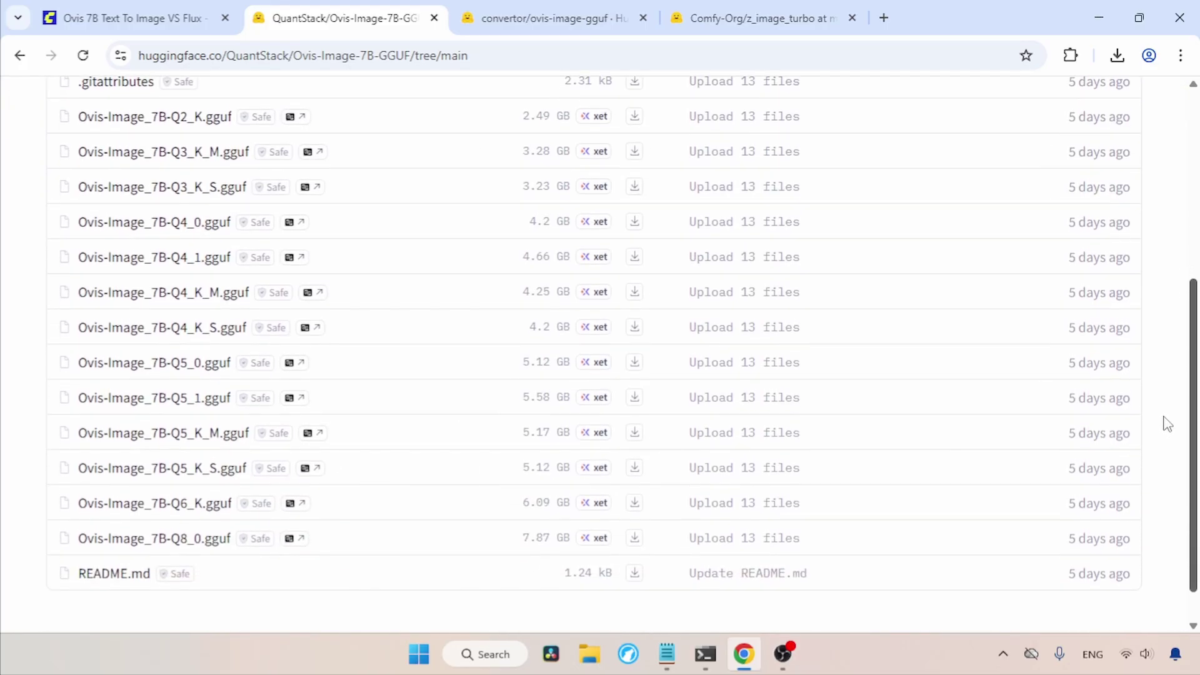
scroll(1169, 421, "up", 1)
scroll(1177, 420, "down", 1)
scroll(1179, 416, "up", 1)
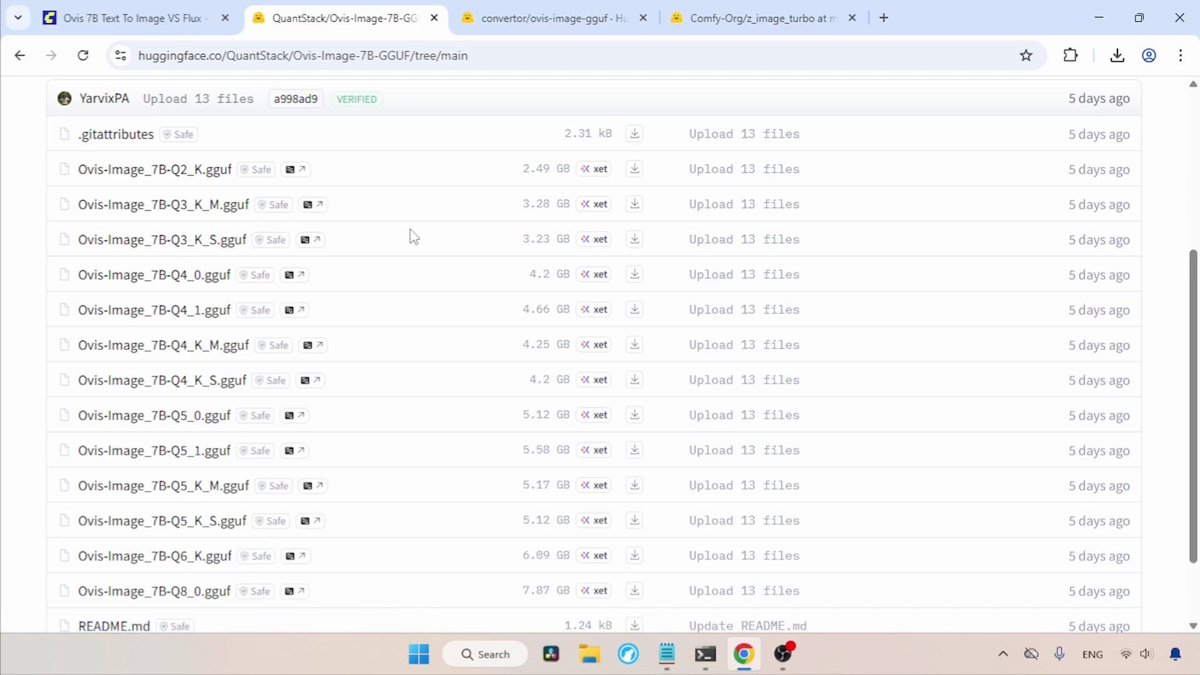
In convertor/ovis-image-gguf's files, highlight ovis-image-iq4_nl.gguf and qwen3_vl_2b_f32-iq4_nl.gguf.
key("ctrl+w")
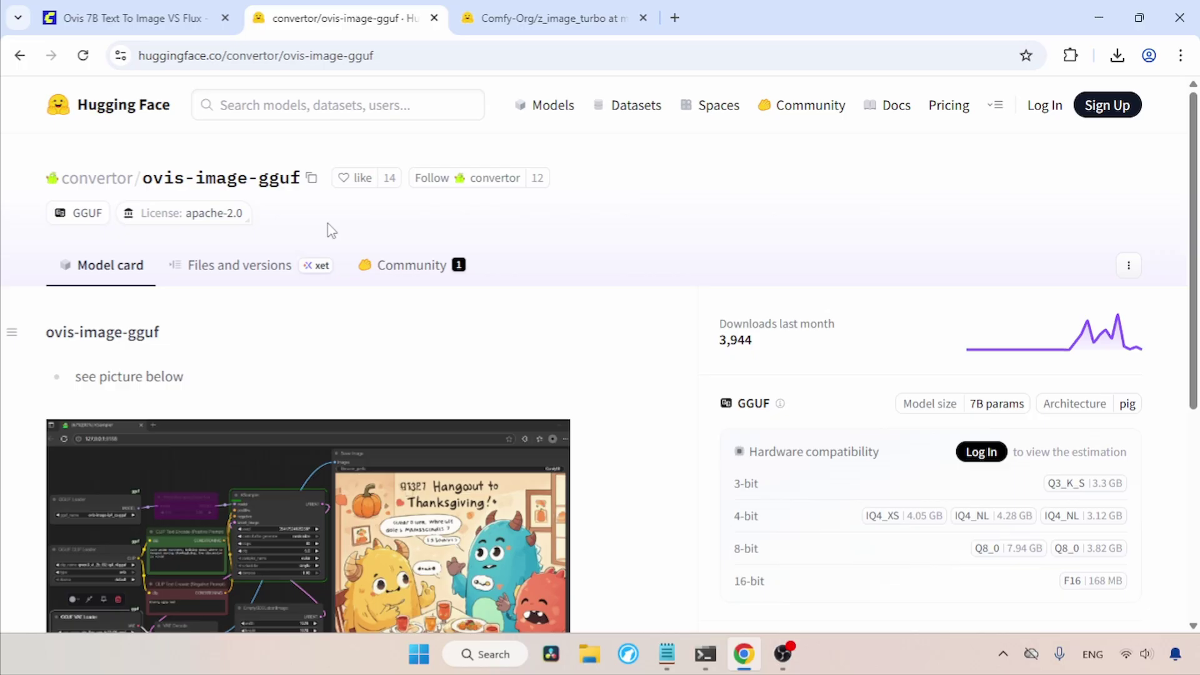
left_click_drag(57, 176, 139, 175)
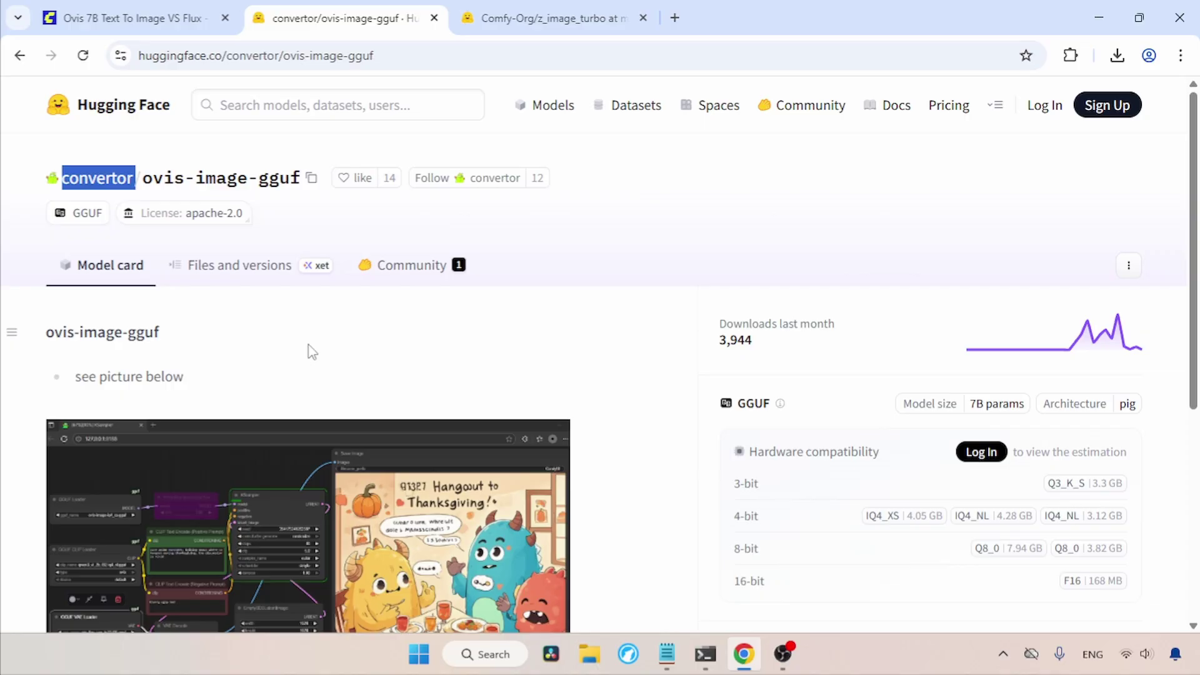
left_click(243, 268)
scroll(174, 332, "down", 2)
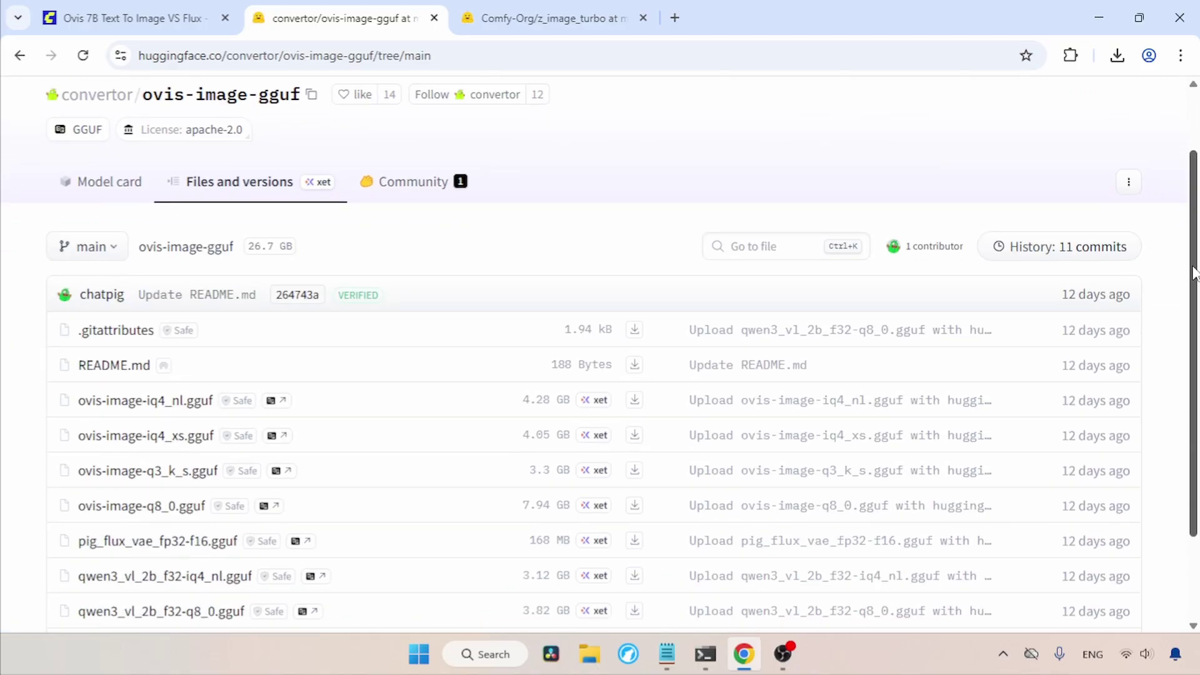
left_click_drag(72, 340, 375, 359)
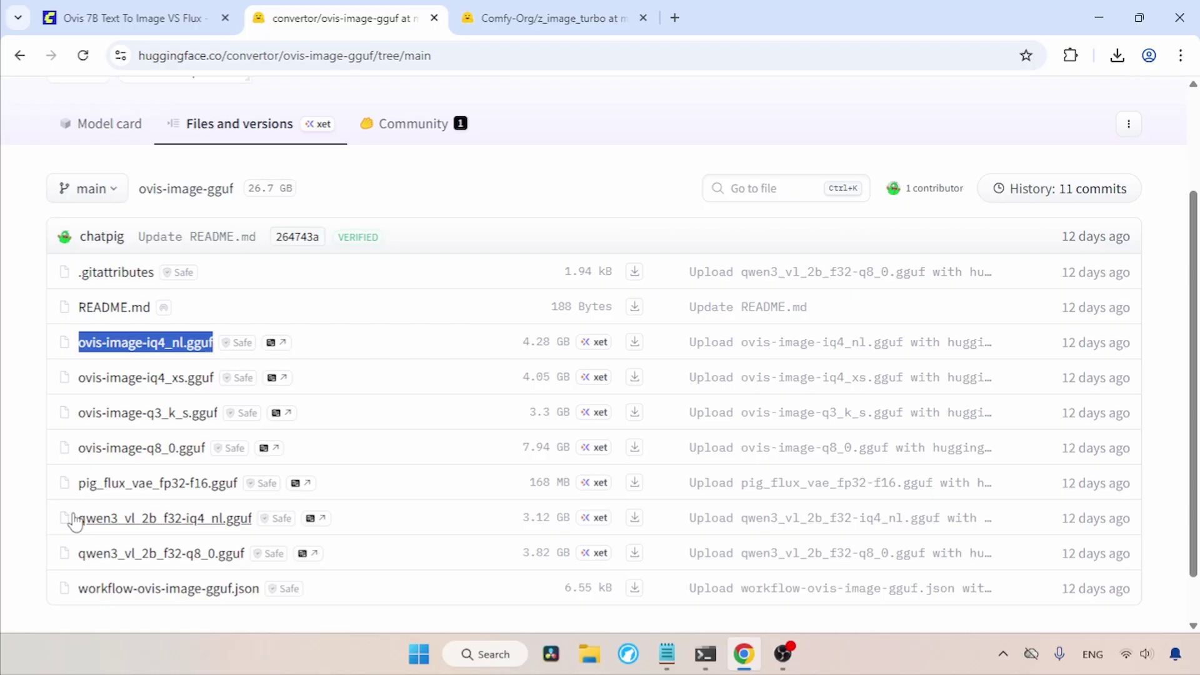
left_click_drag(69, 517, 400, 519)
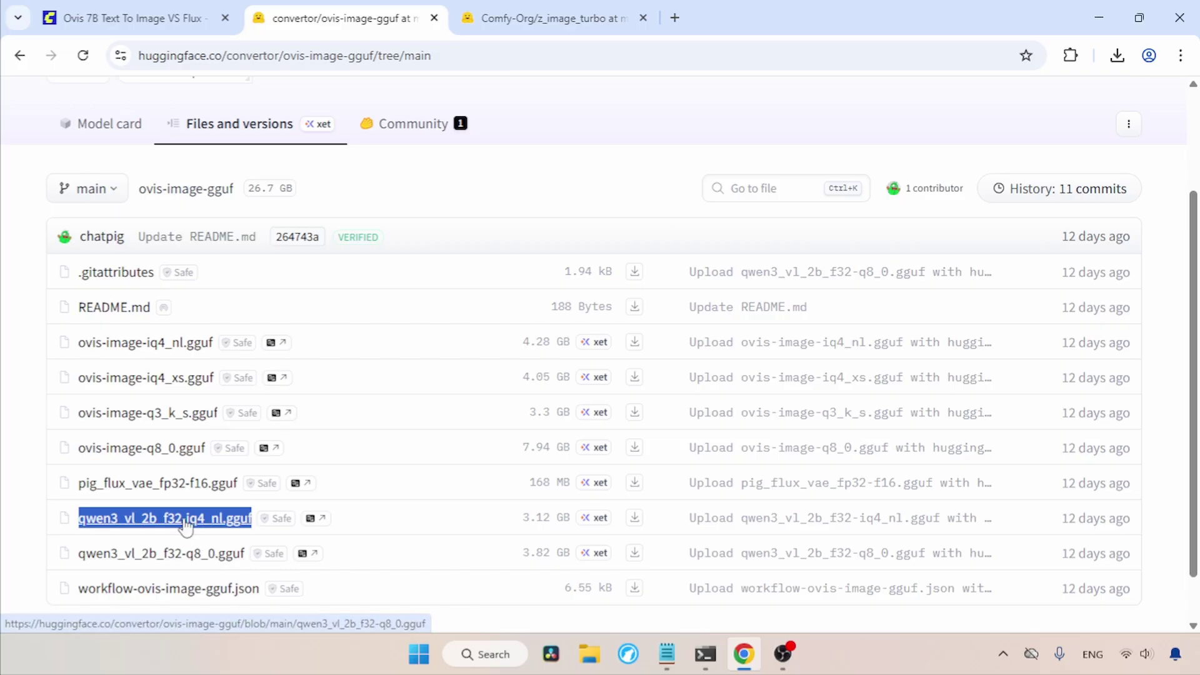
Highlight pig_flux_vae, close the convertor page, and highlight z_image_turbo's ae.safetensors VAE.
double_click(74, 469)
left_click_drag(74, 470, 380, 482)
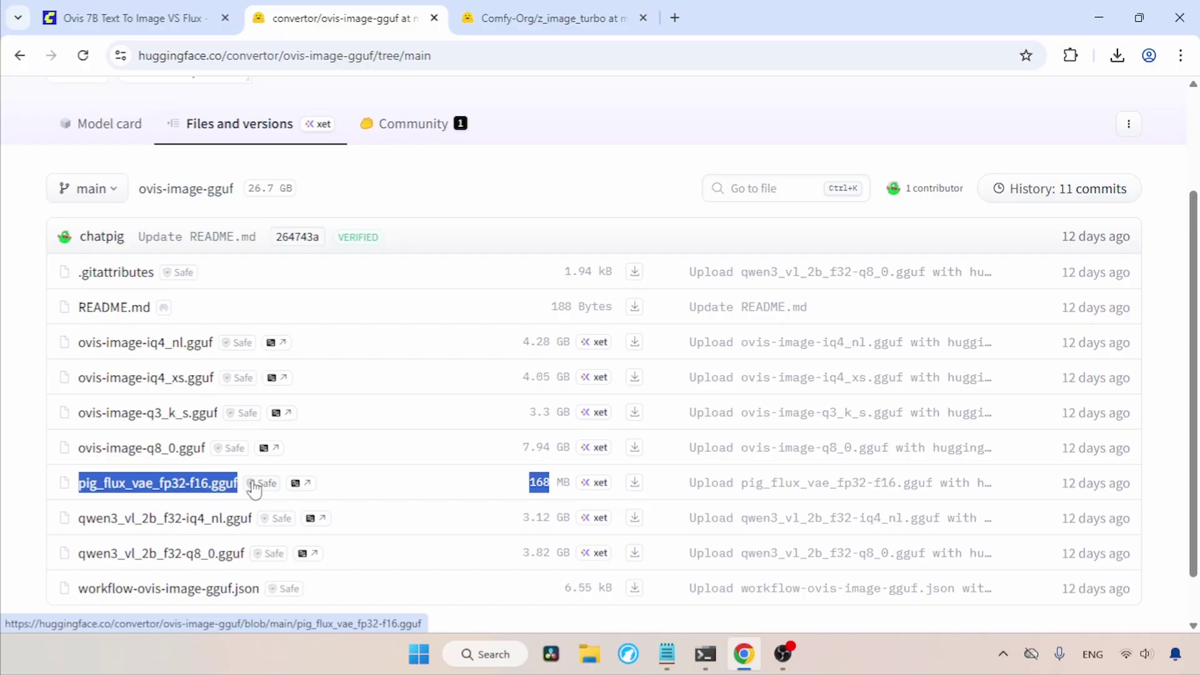
left_click(475, 29)
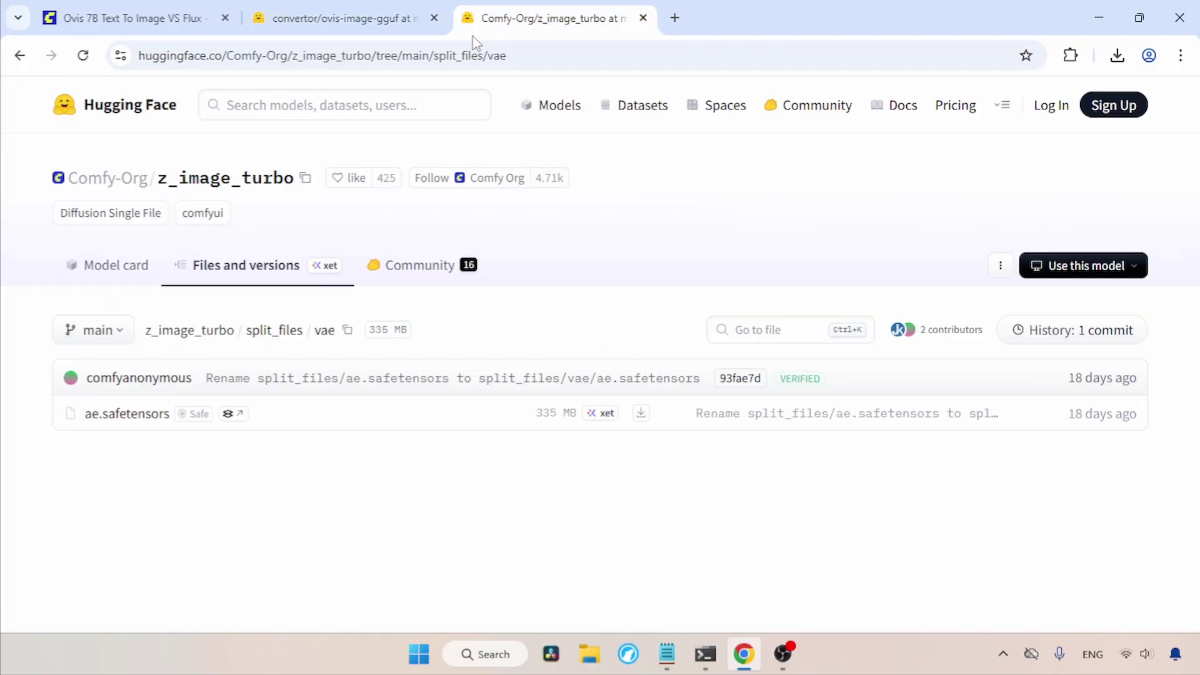
left_click(433, 18)
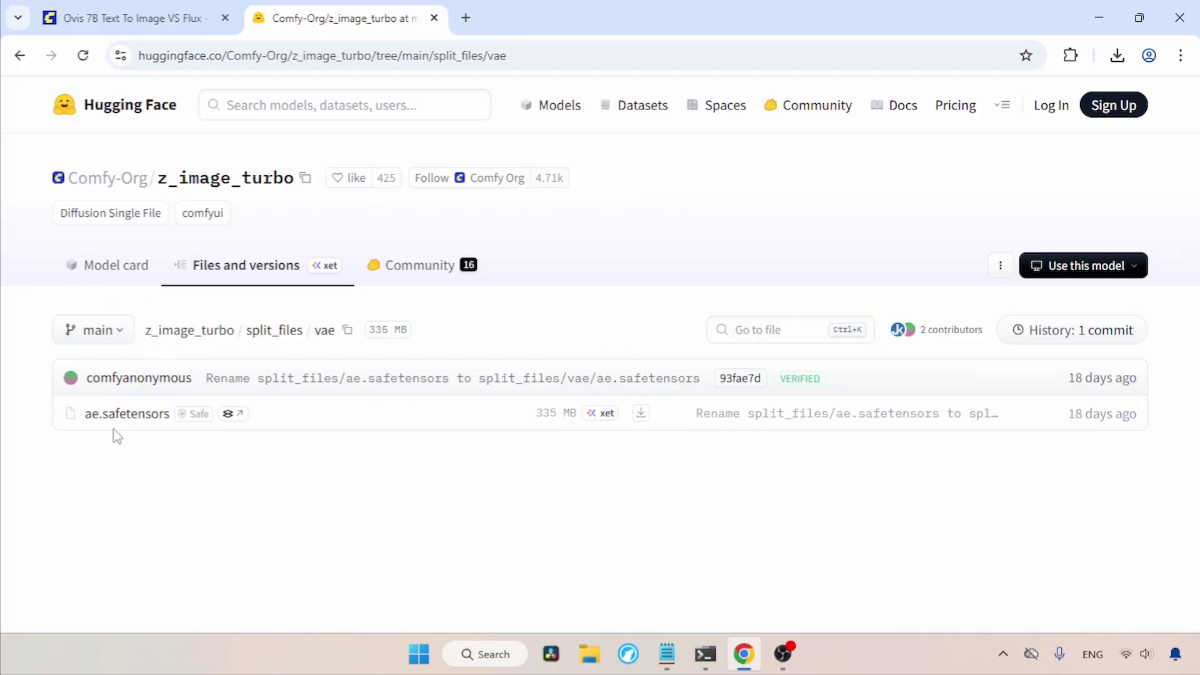
left_click_drag(88, 409, 216, 413)
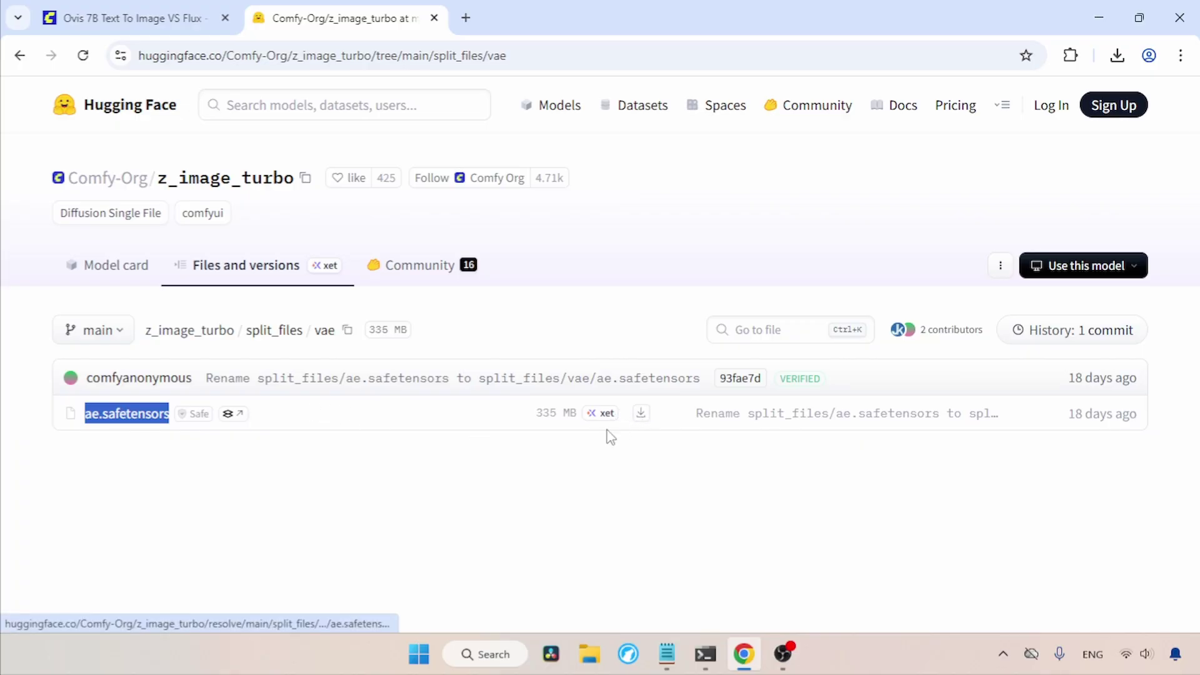
Check ComfyUI/models/diffusion_models for ovis_image_bf16, ovis-image-q3_k_s.gguf and ovis_image_7b_fp8_e4m3fn.
left_click(435, 17)
key("super+e")
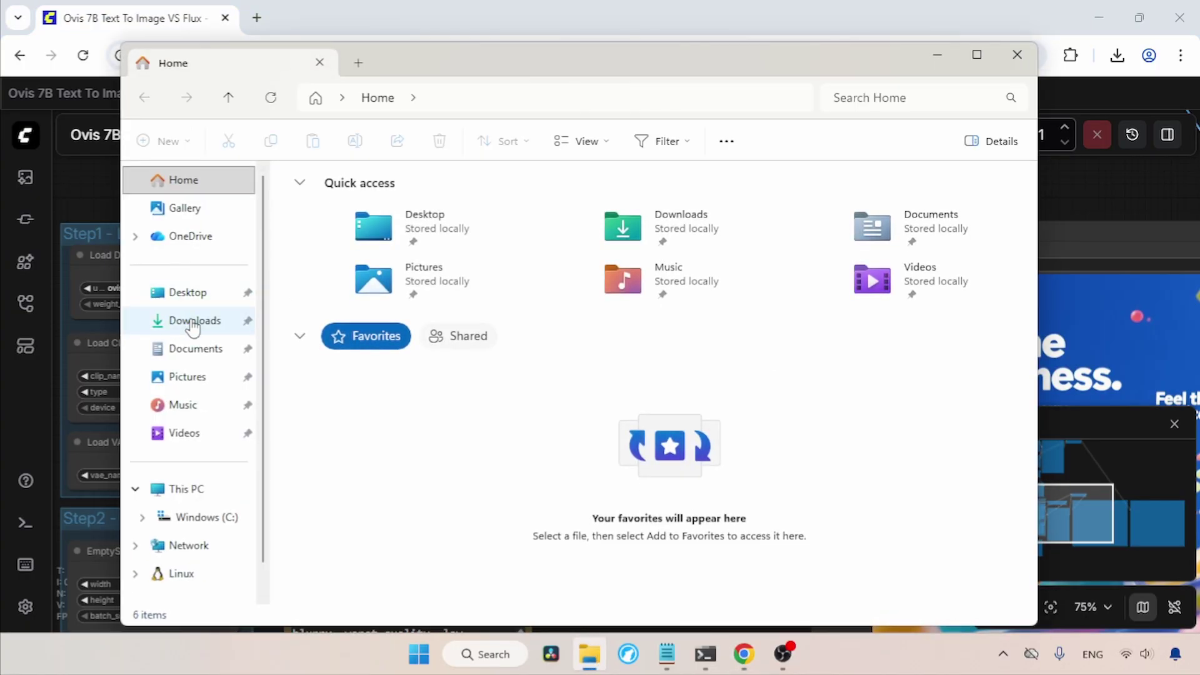
left_click(190, 320)
double_click(347, 236)
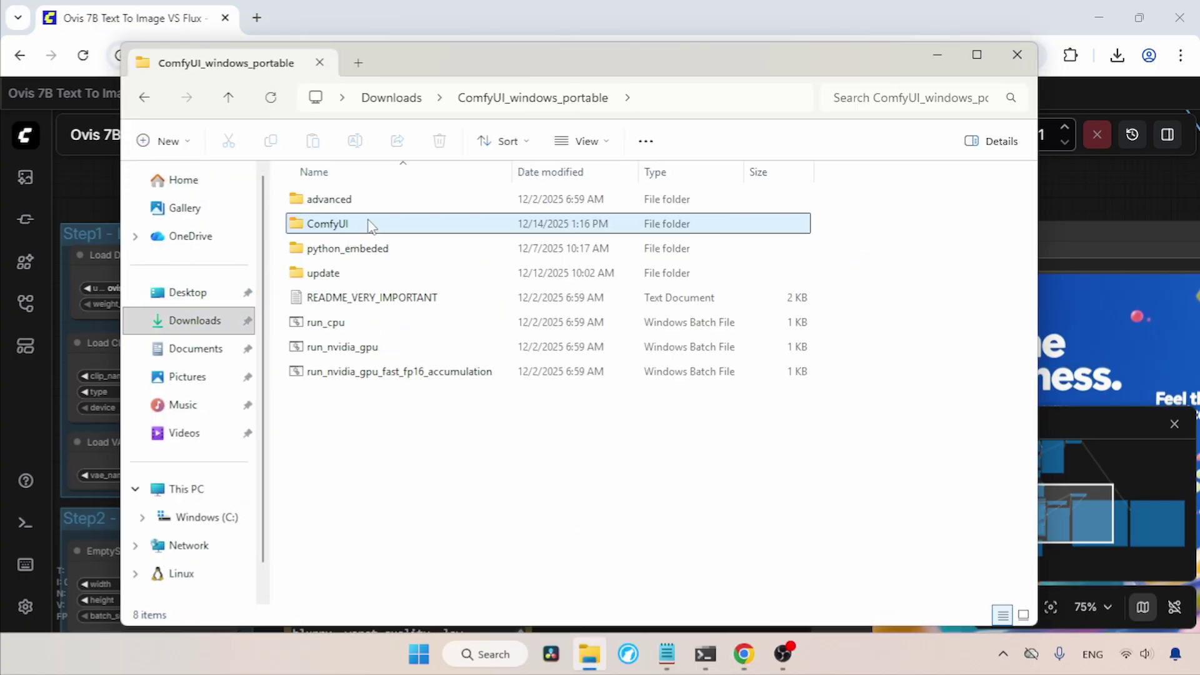
double_click(369, 224)
double_click(325, 592)
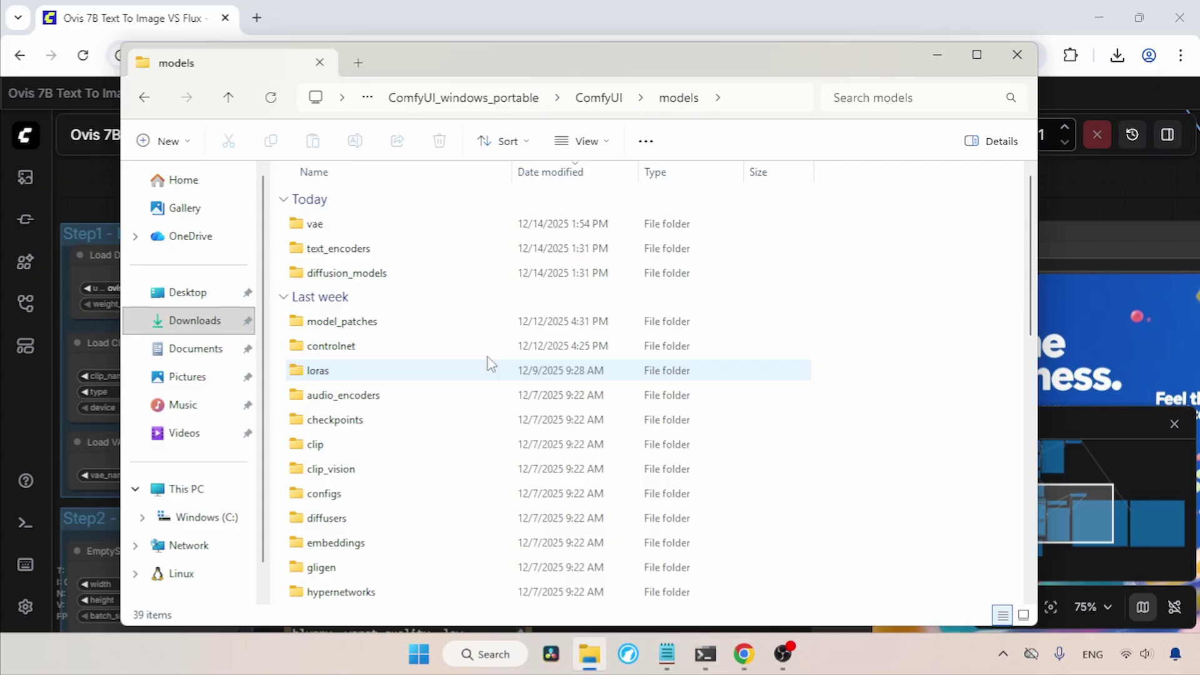
double_click(364, 275)
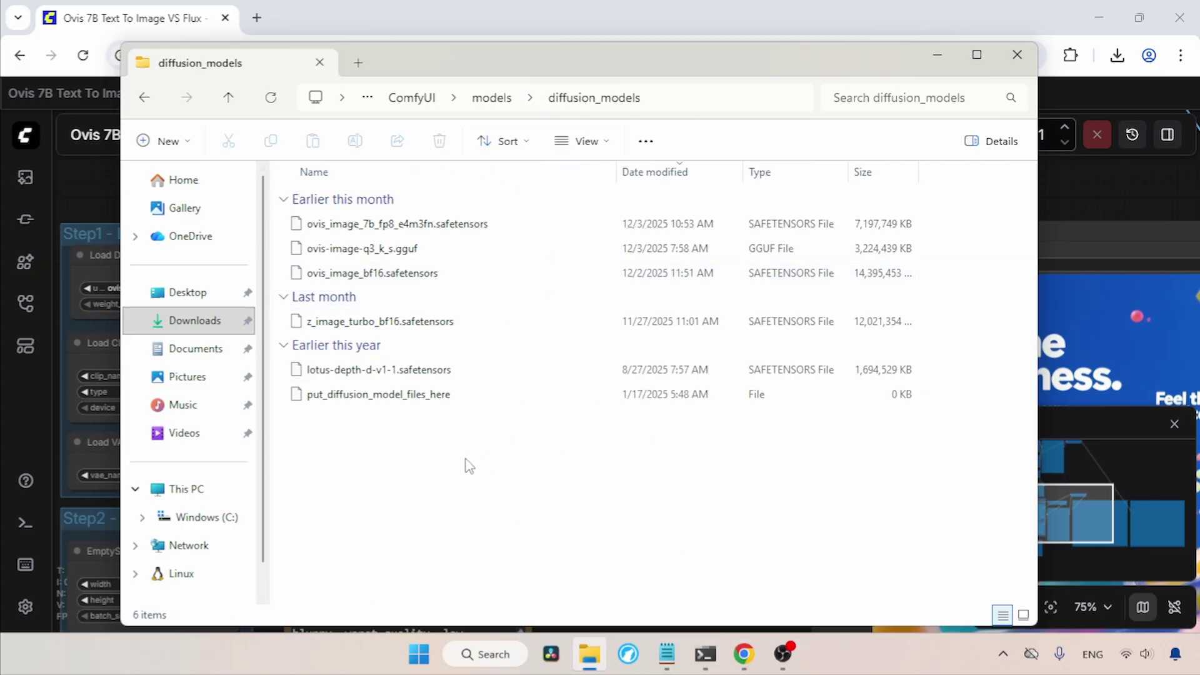
left_click(419, 275)
left_click(432, 250)
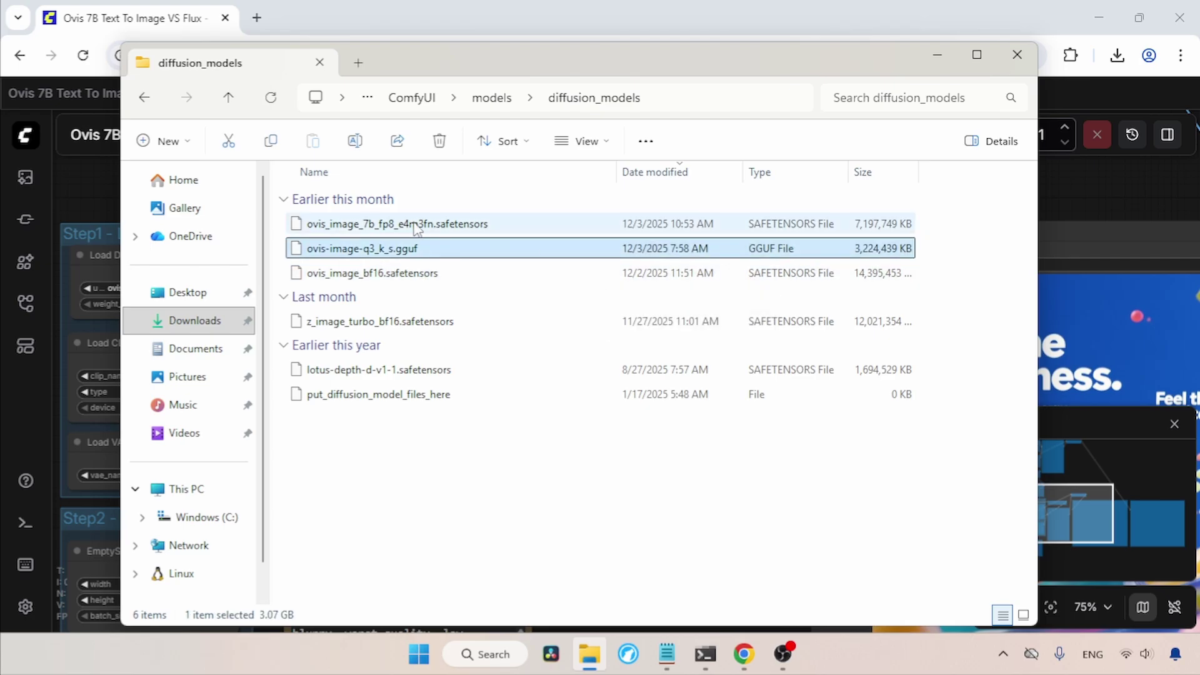
left_click(464, 225)
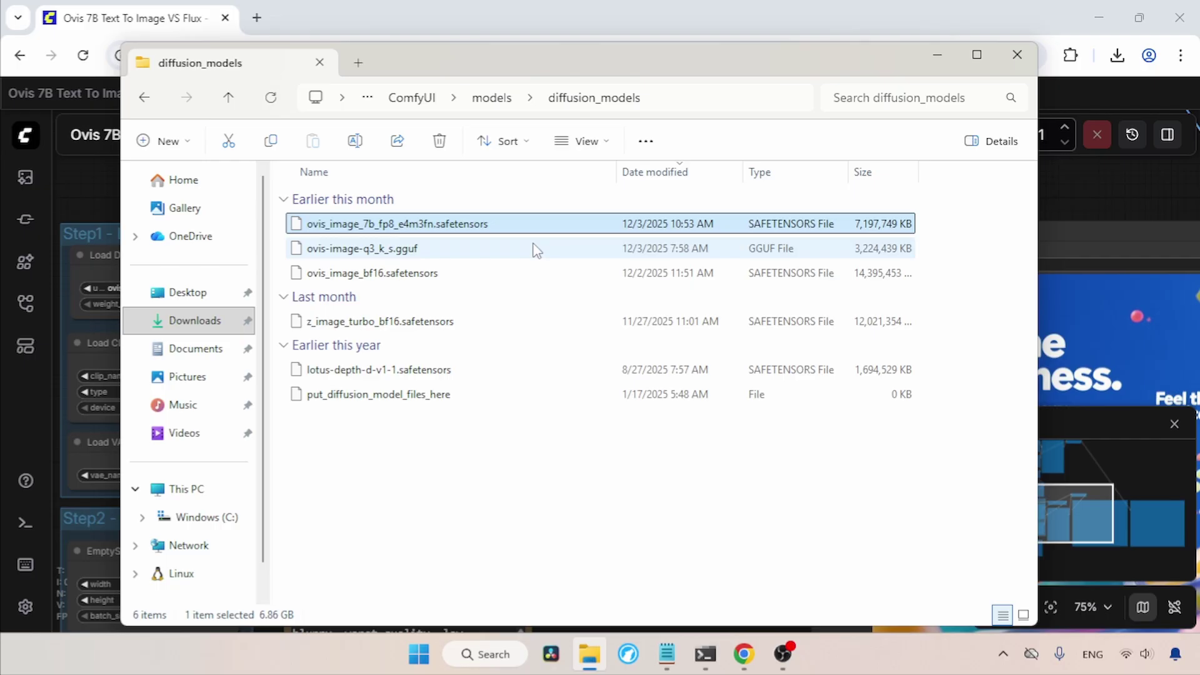
Confirm qwen3_vl_2b_f32-q8_0.gguf and ovis_2.5.safetensors are in models/text_encoders.
left_click(491, 98)
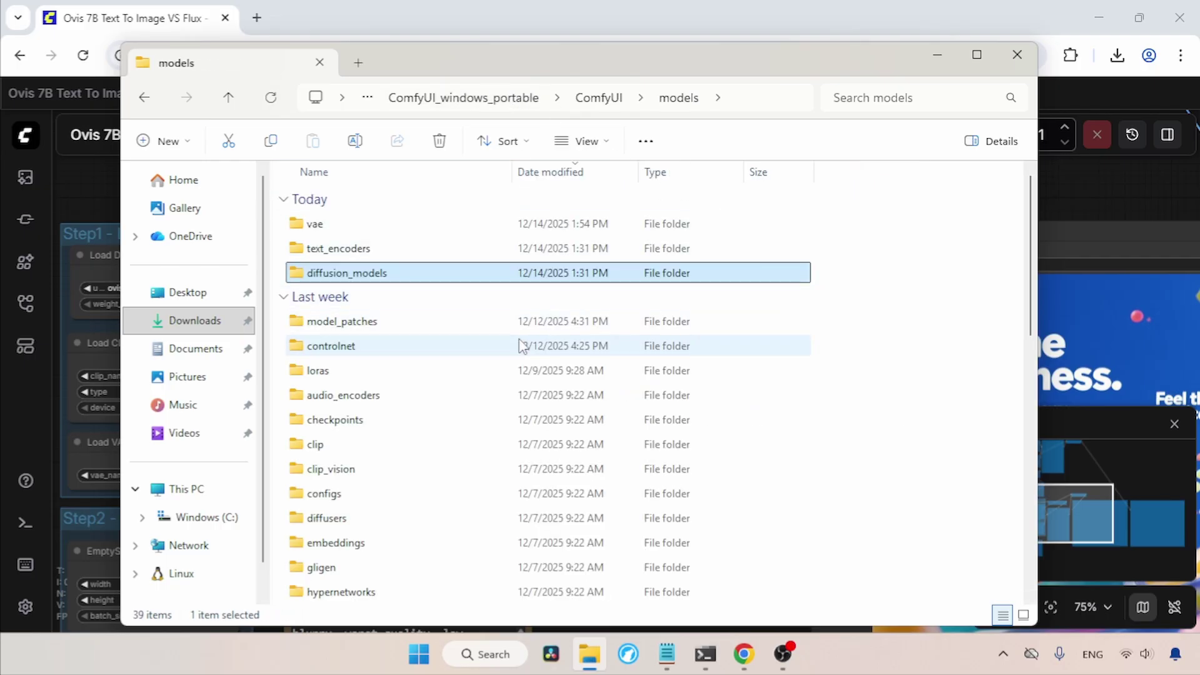
left_click(396, 253)
double_click(397, 253)
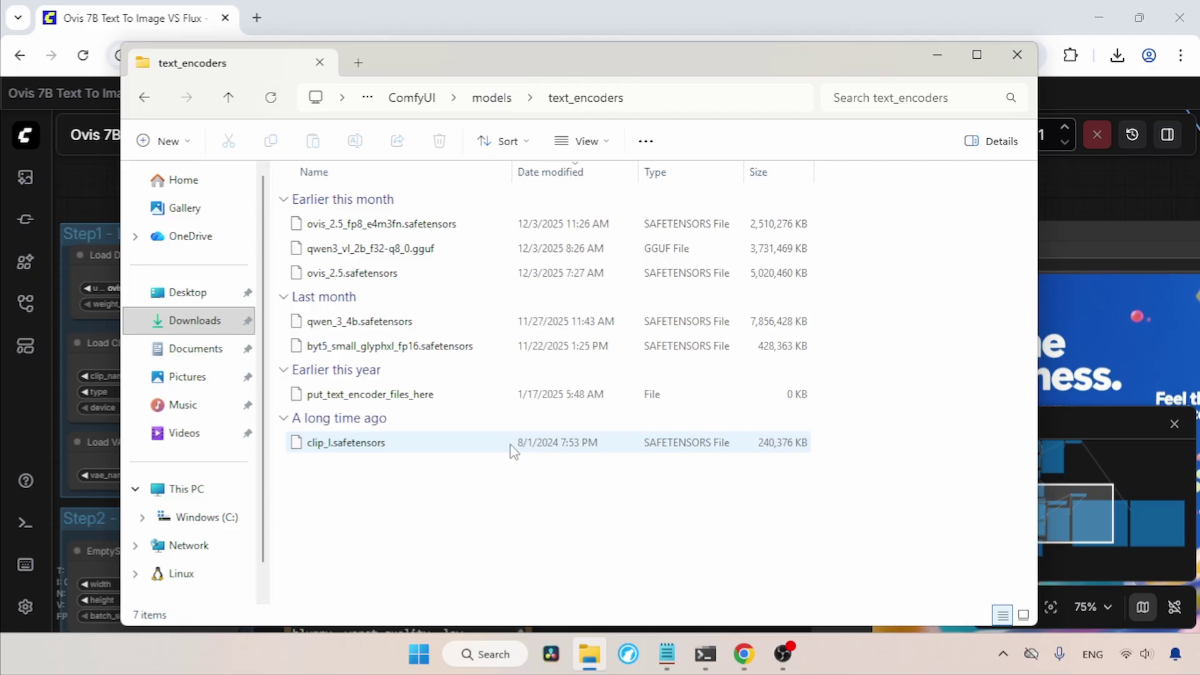
left_click(369, 248)
left_click(480, 280)
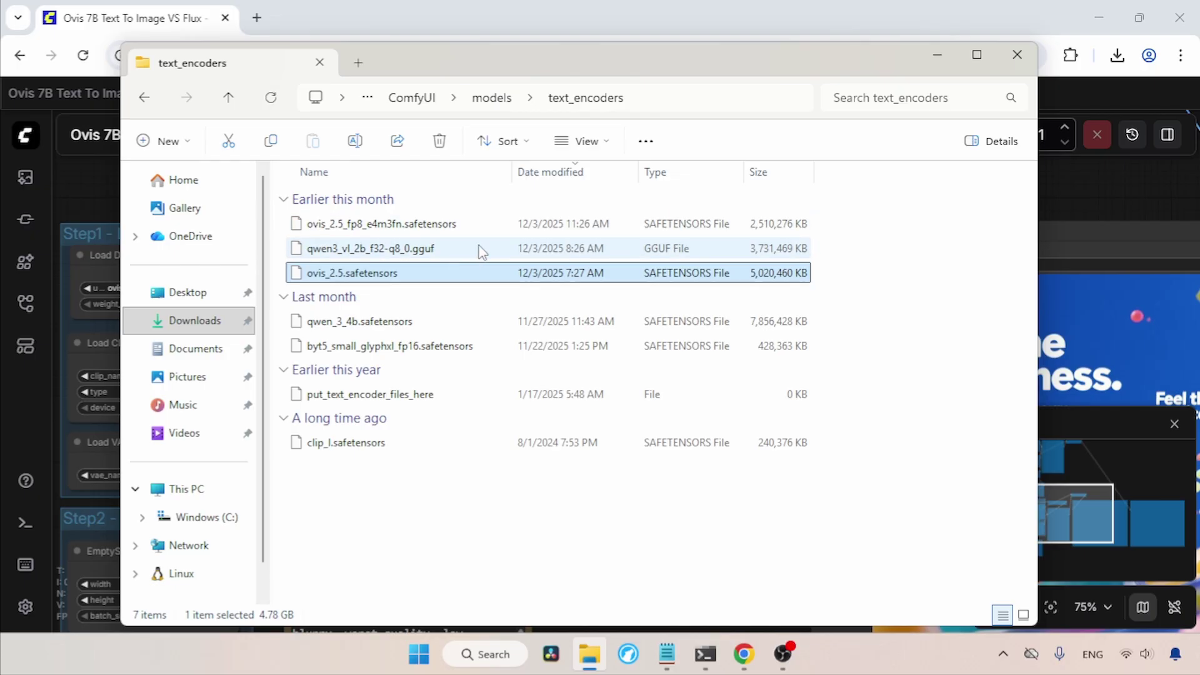
Confirm ae.safetensors and pig_flux_vae_fp32-f16.gguf are in models/vae, then close File Explorer.
left_click(496, 100)
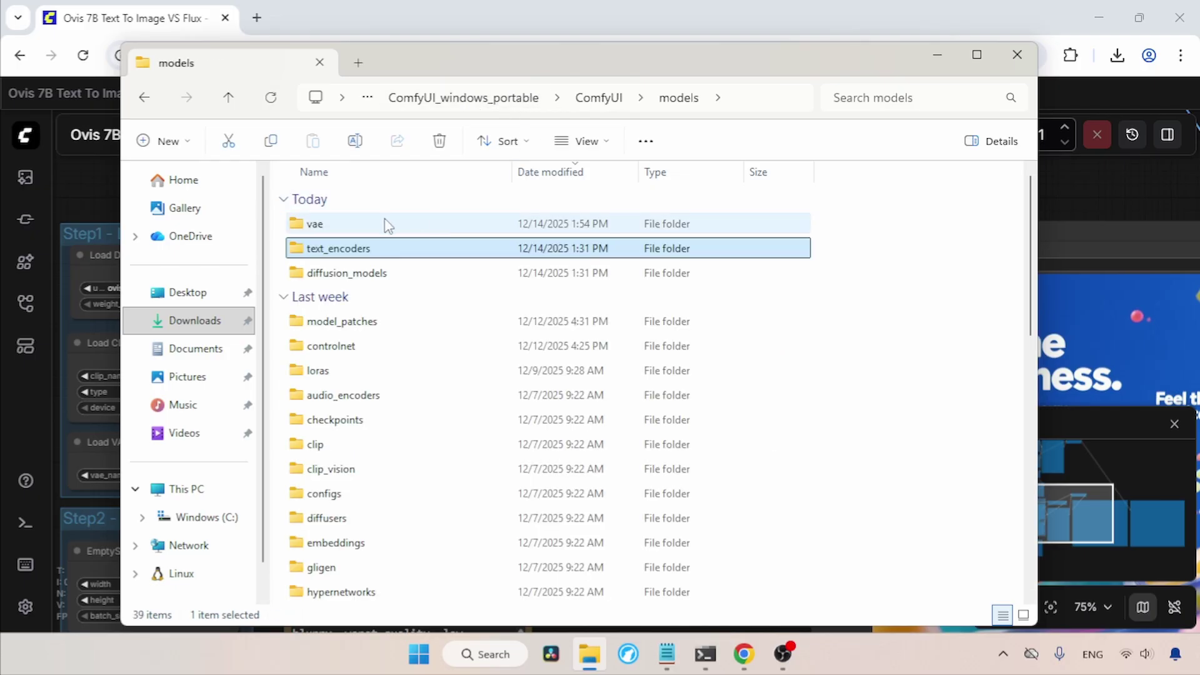
double_click(381, 225)
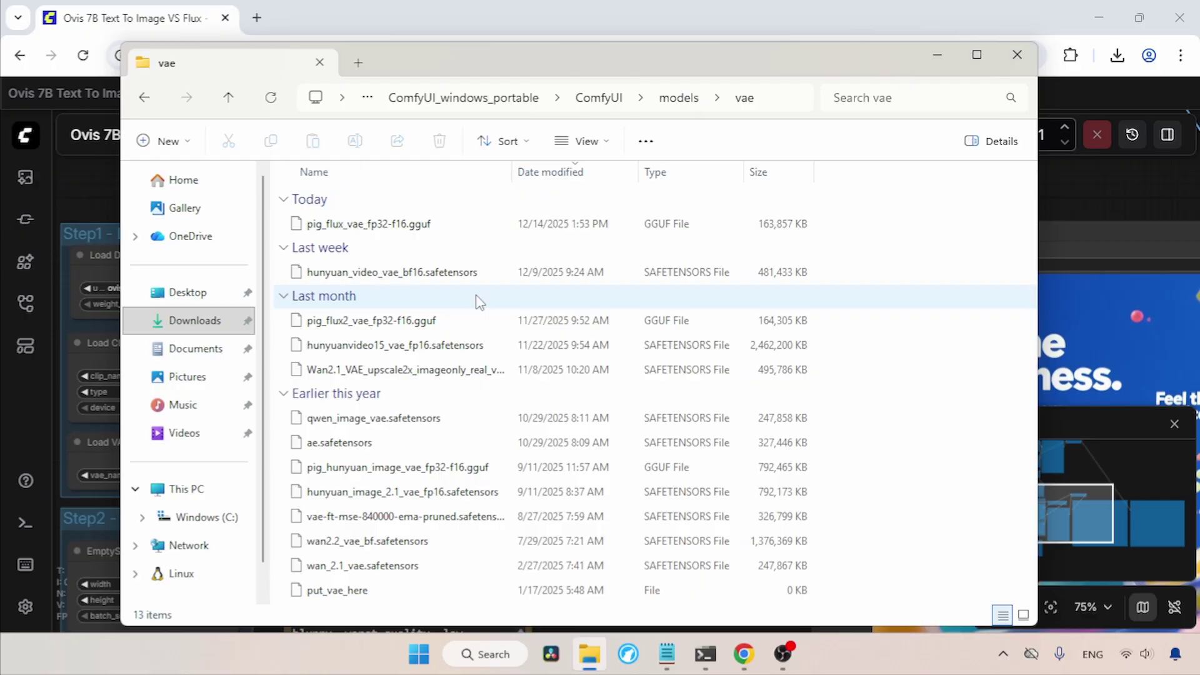
left_click(421, 448)
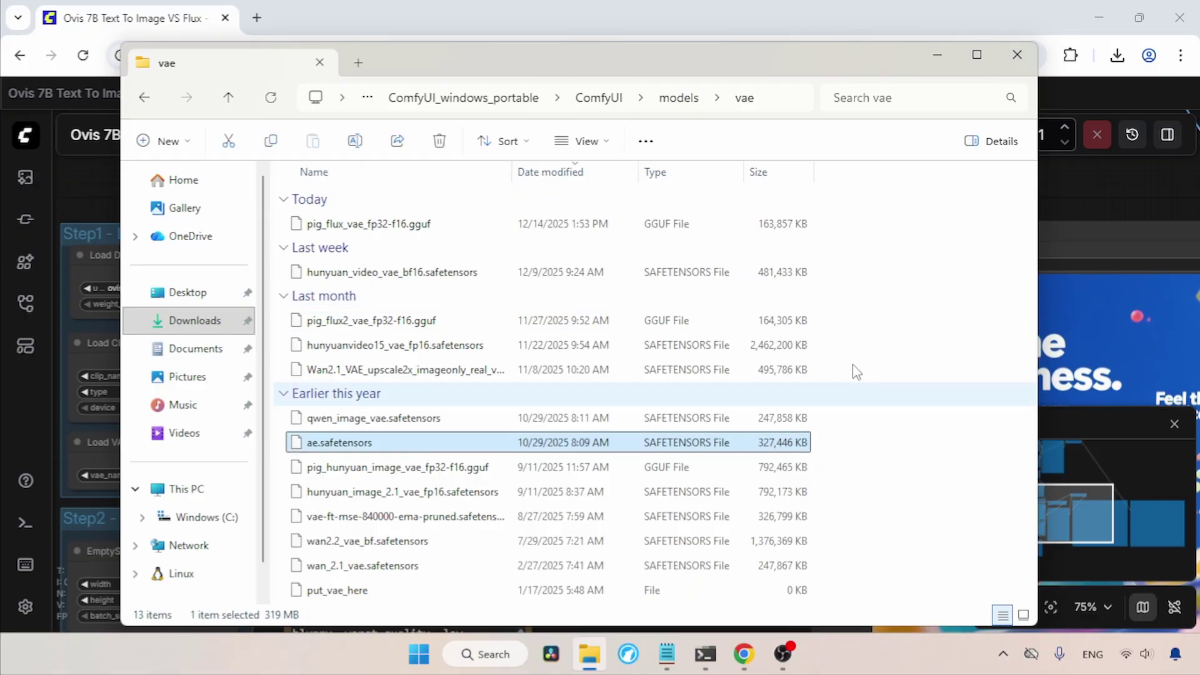
left_click_drag(278, 218, 394, 231)
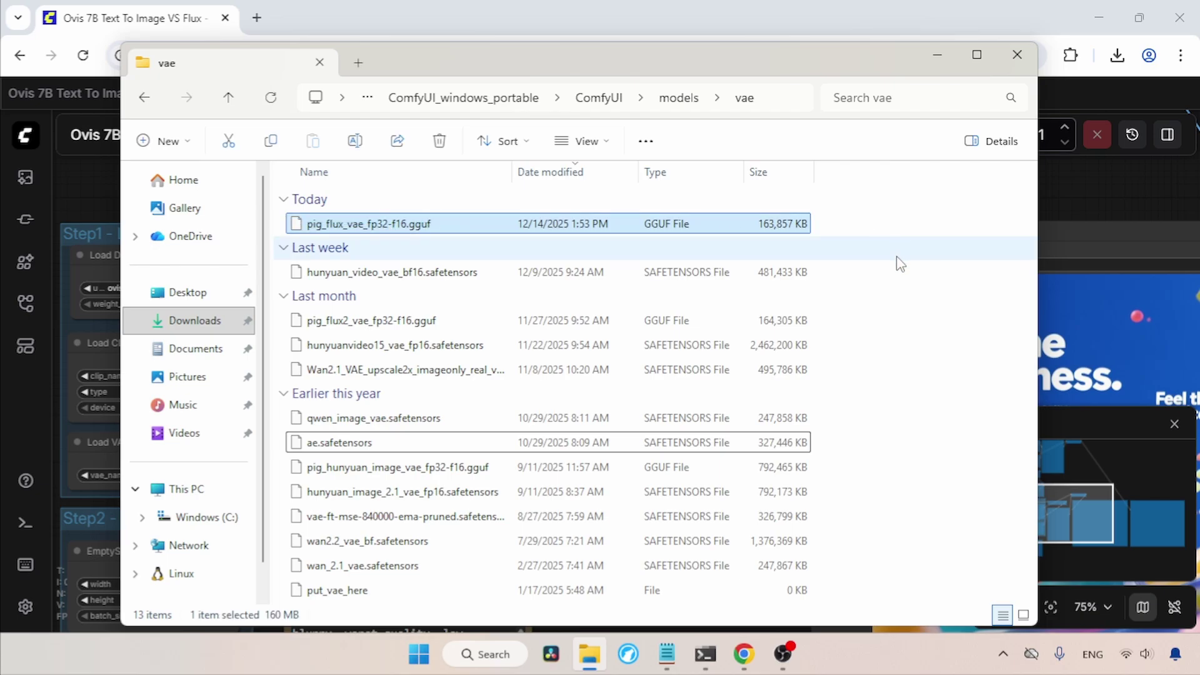
left_click(1003, 63)
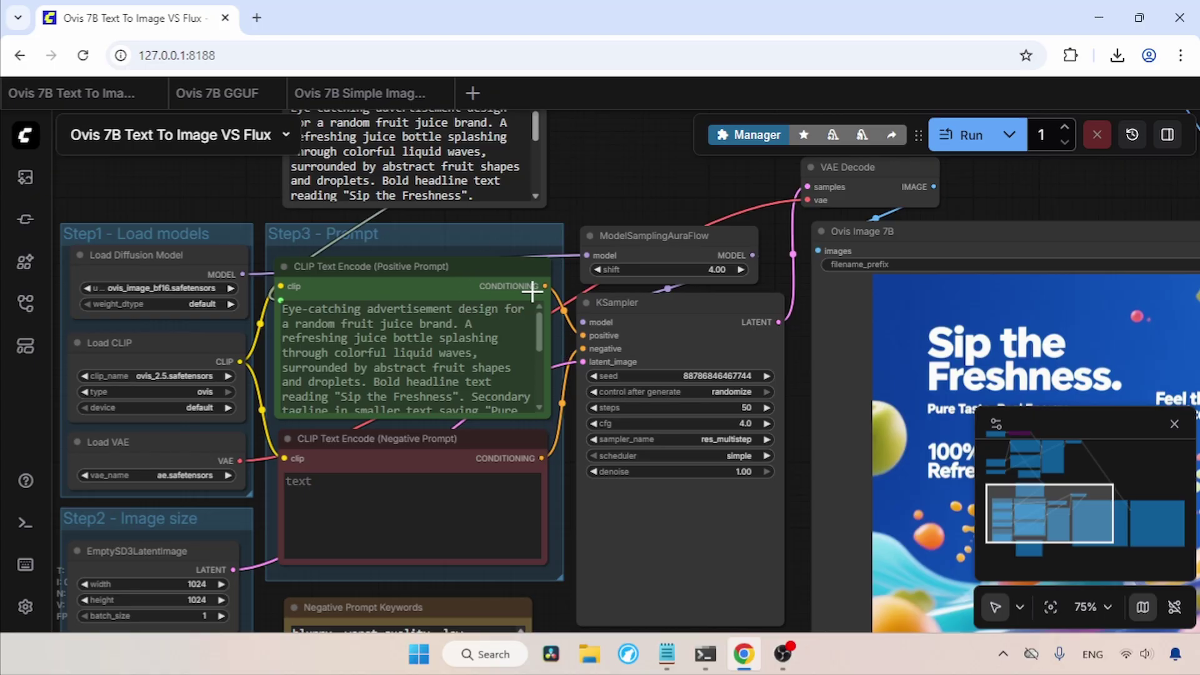
left_click(28, 349)
left_click(485, 134)
type("ovis ima")
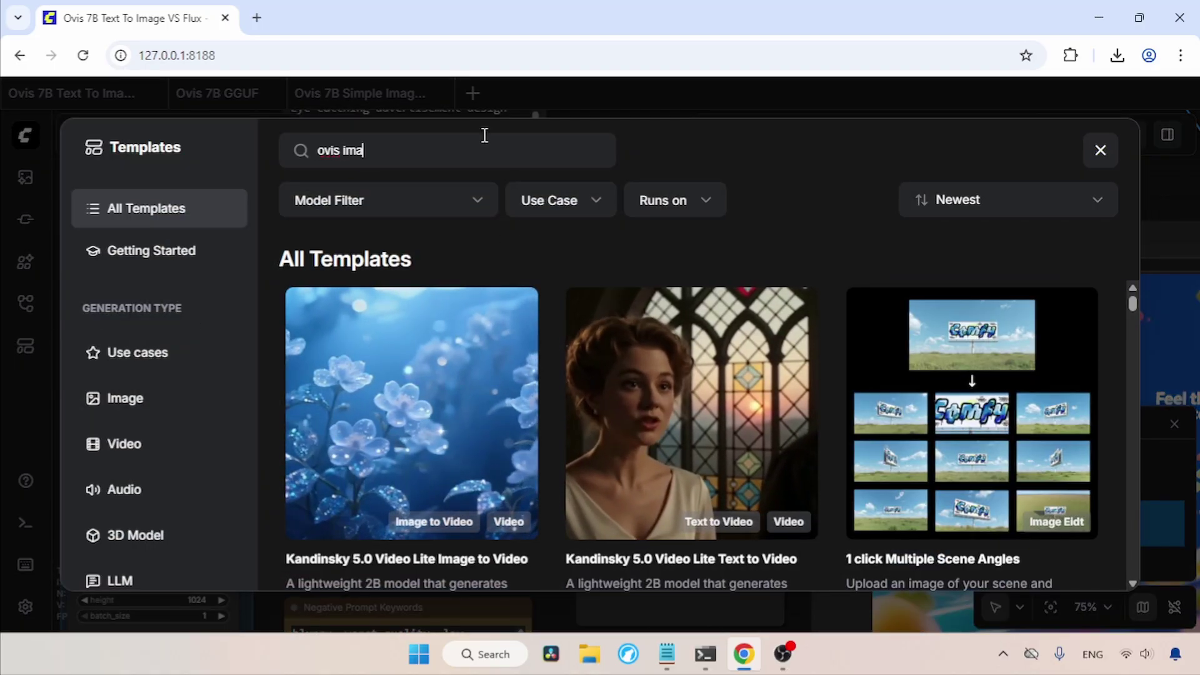
type("ge")
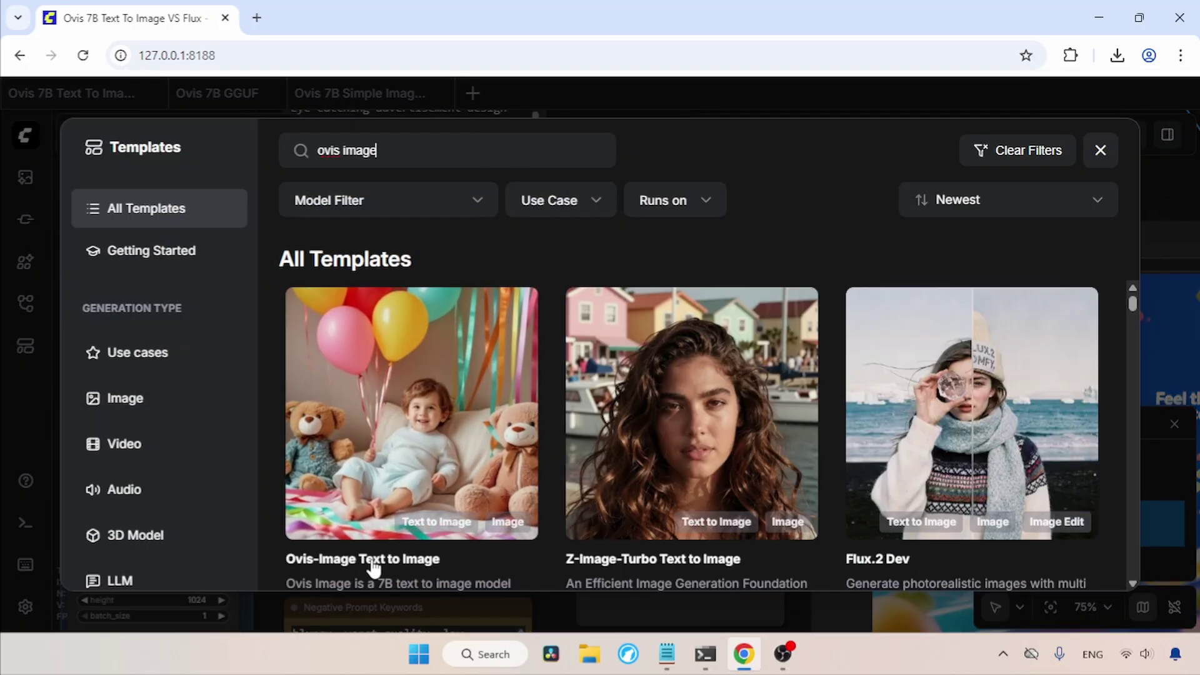
left_click(1101, 152)
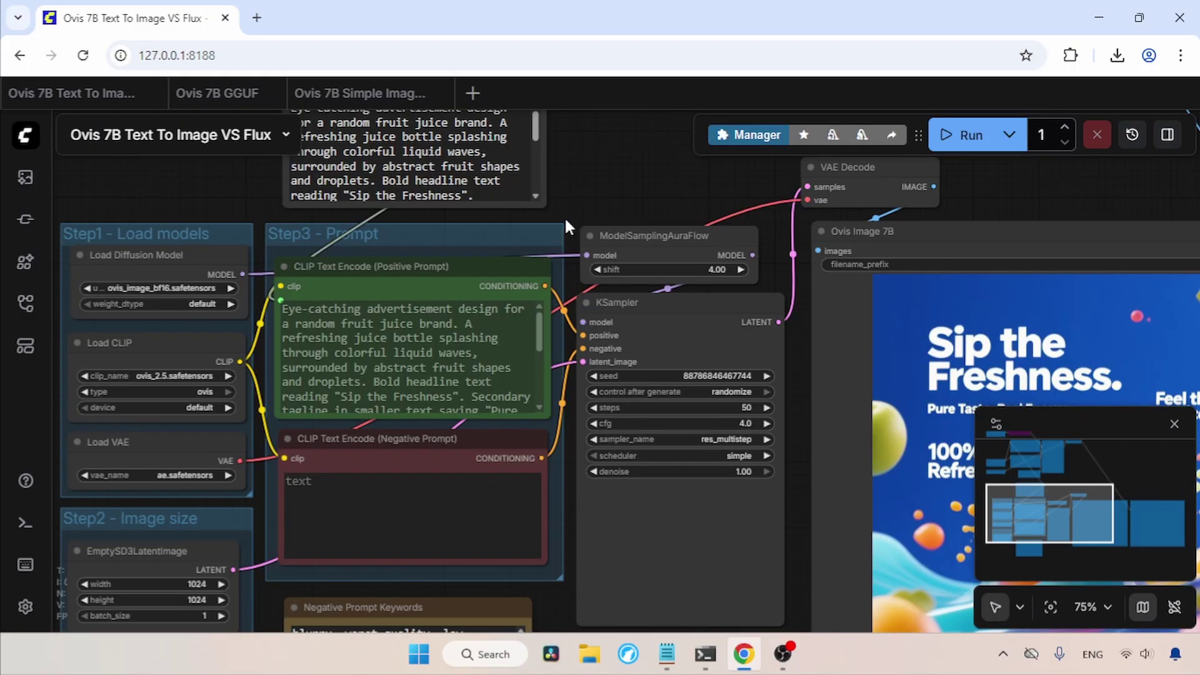
left_click_drag(564, 216, 579, 215)
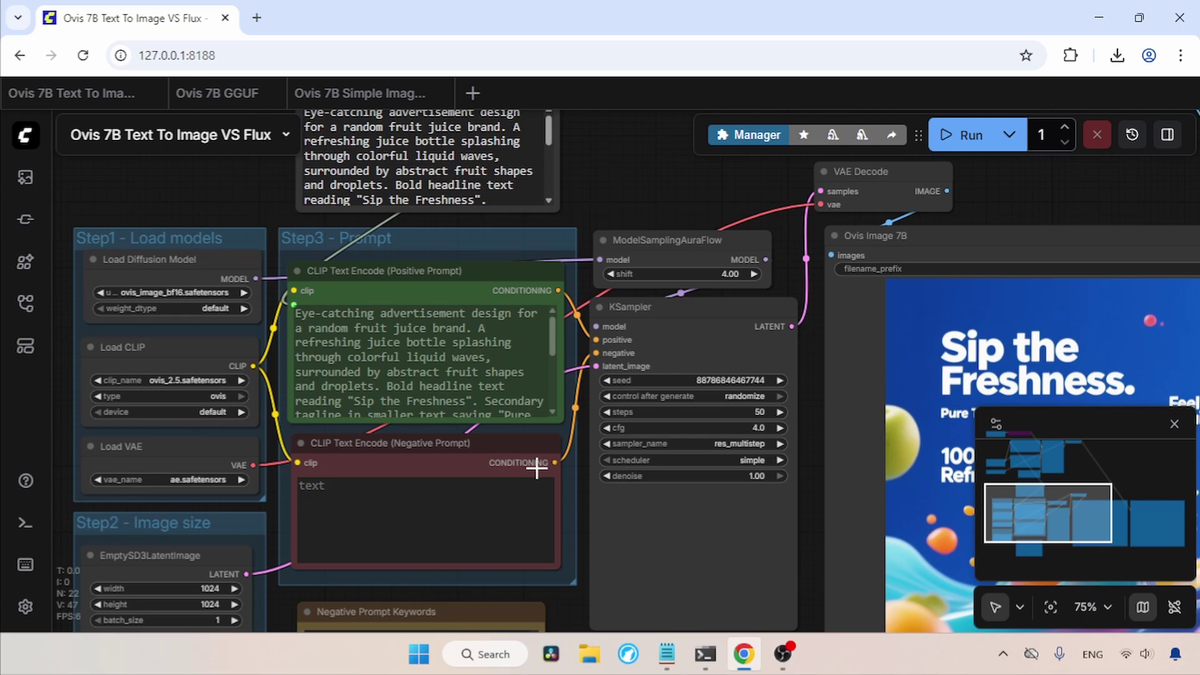
scroll(619, 215, "up", 10)
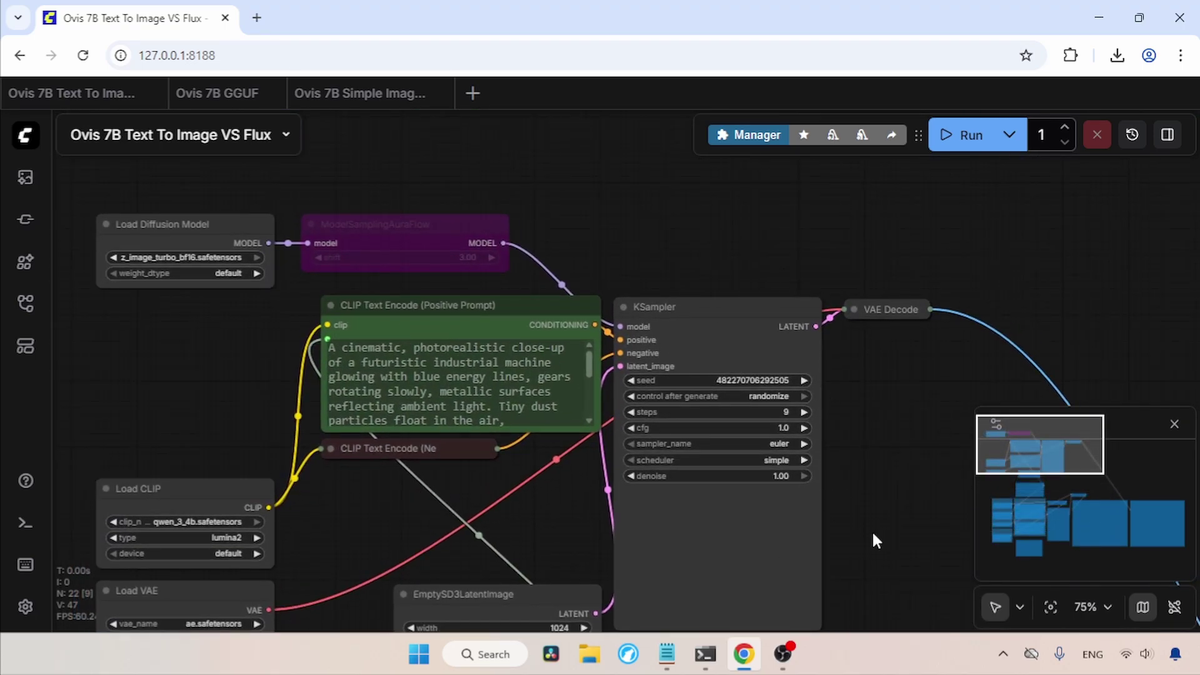
left_click_drag(871, 530, 870, 268)
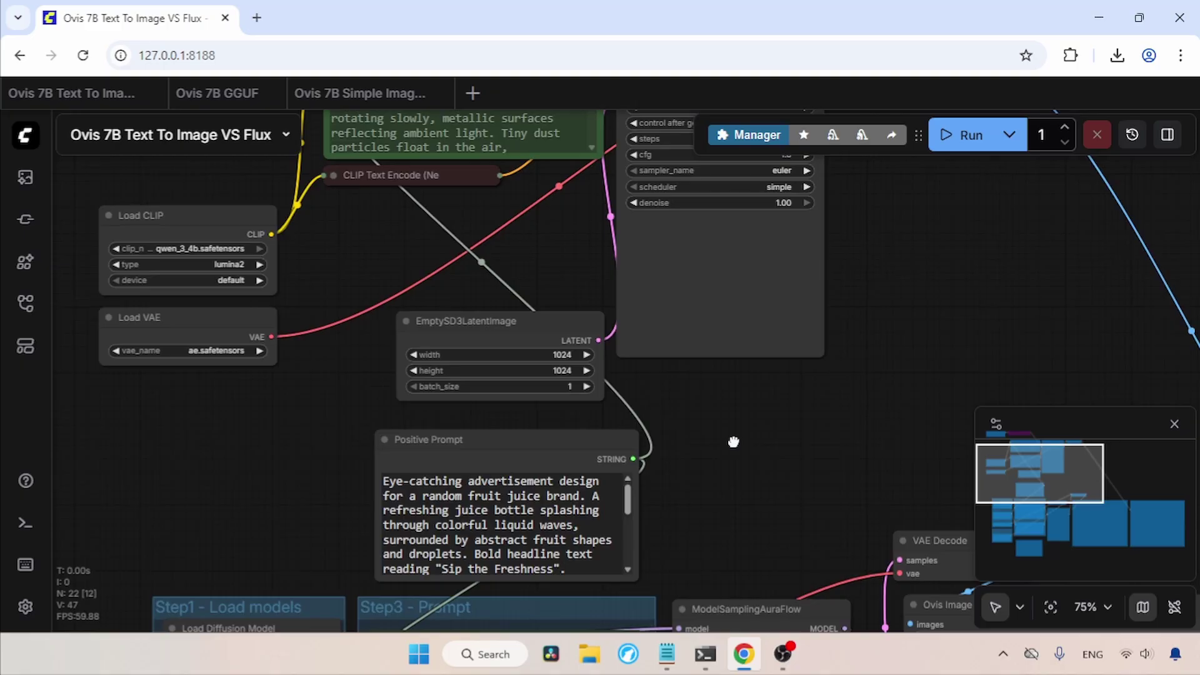
left_click_drag(731, 441, 771, 236)
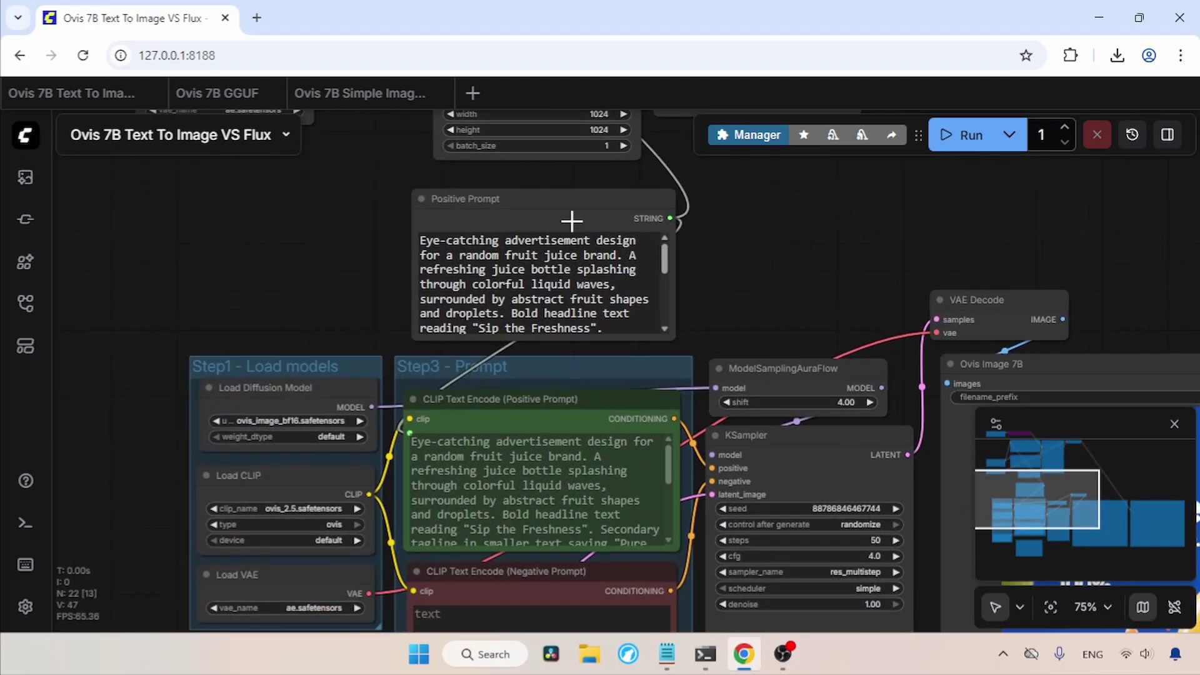
left_click(546, 219)
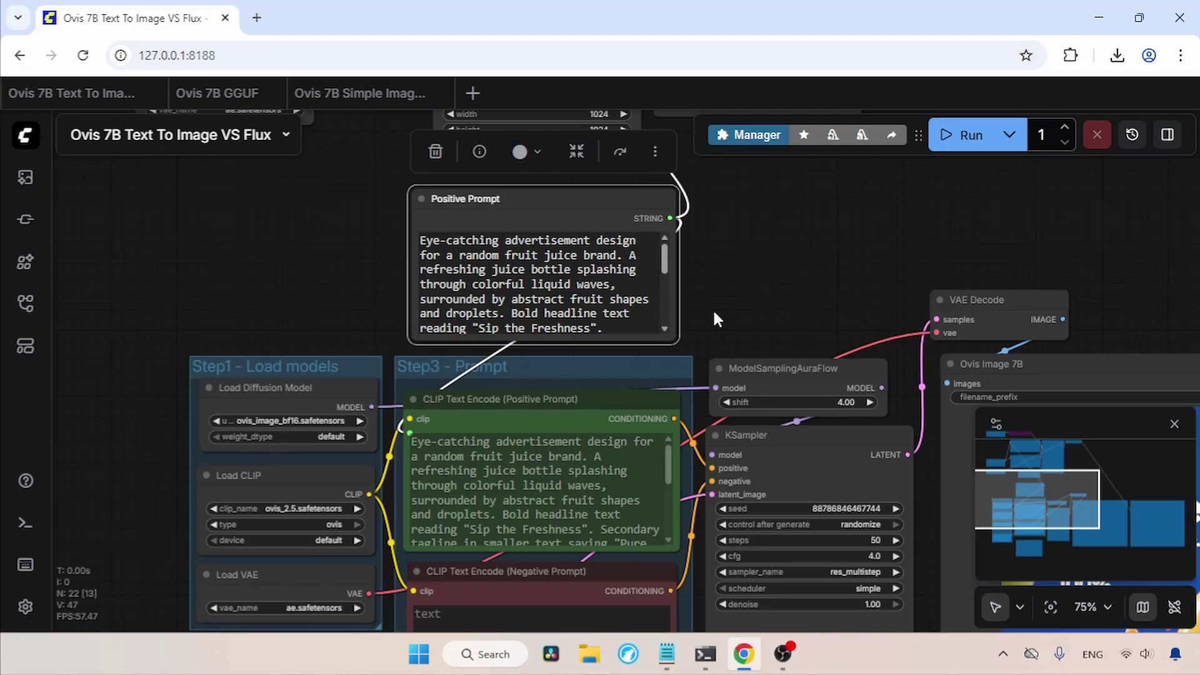
left_click_drag(695, 426, 713, 243)
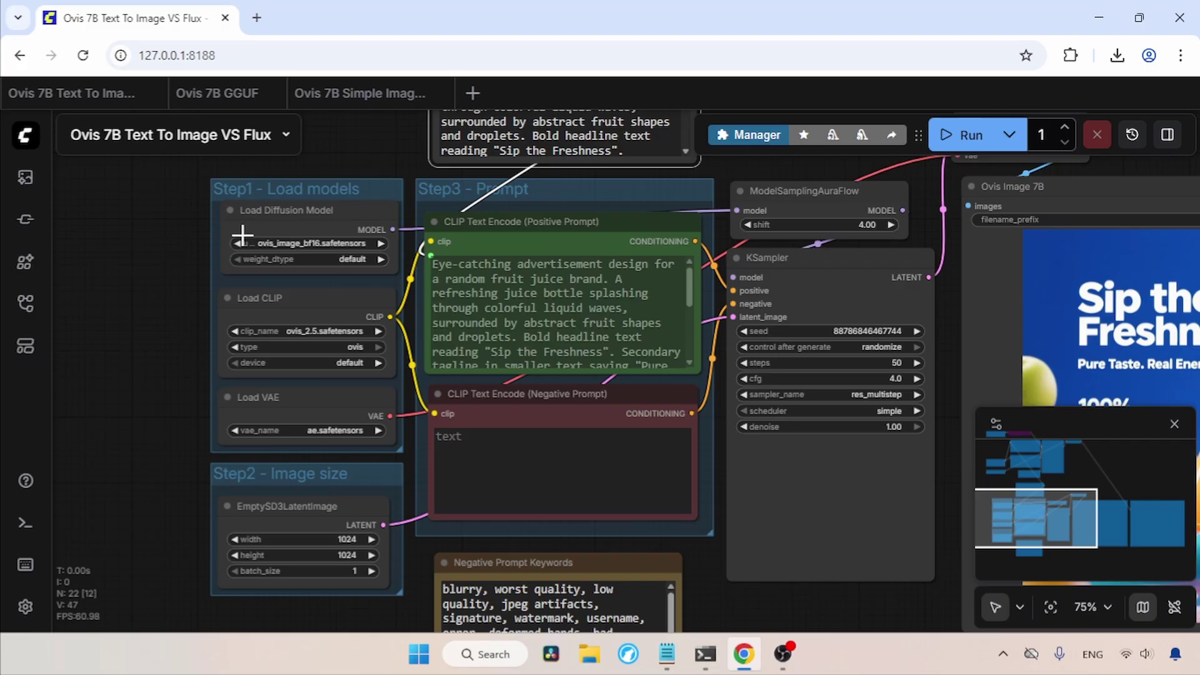
left_click(314, 224)
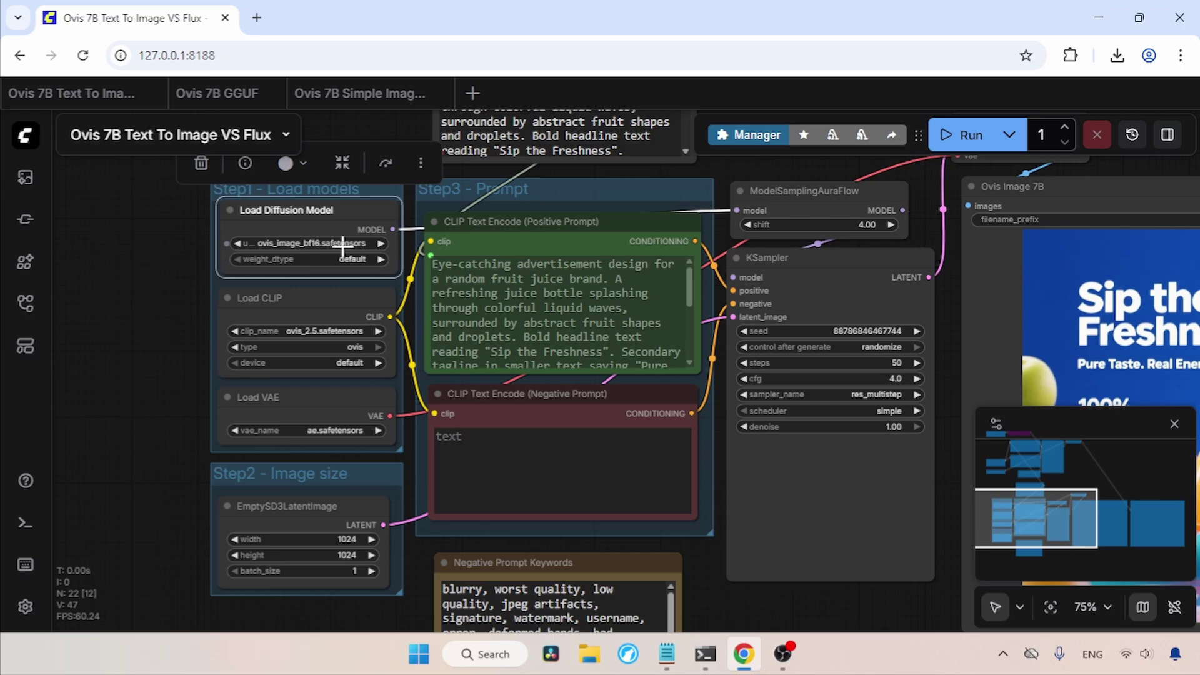
left_click(346, 246)
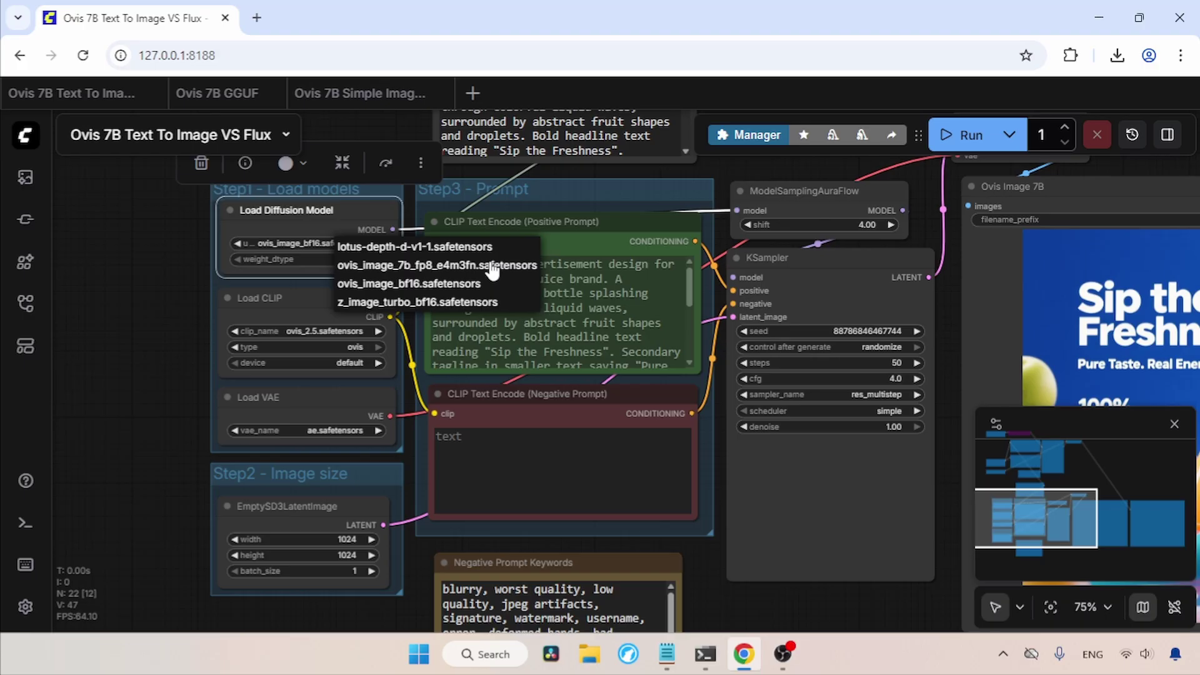
left_click(152, 276)
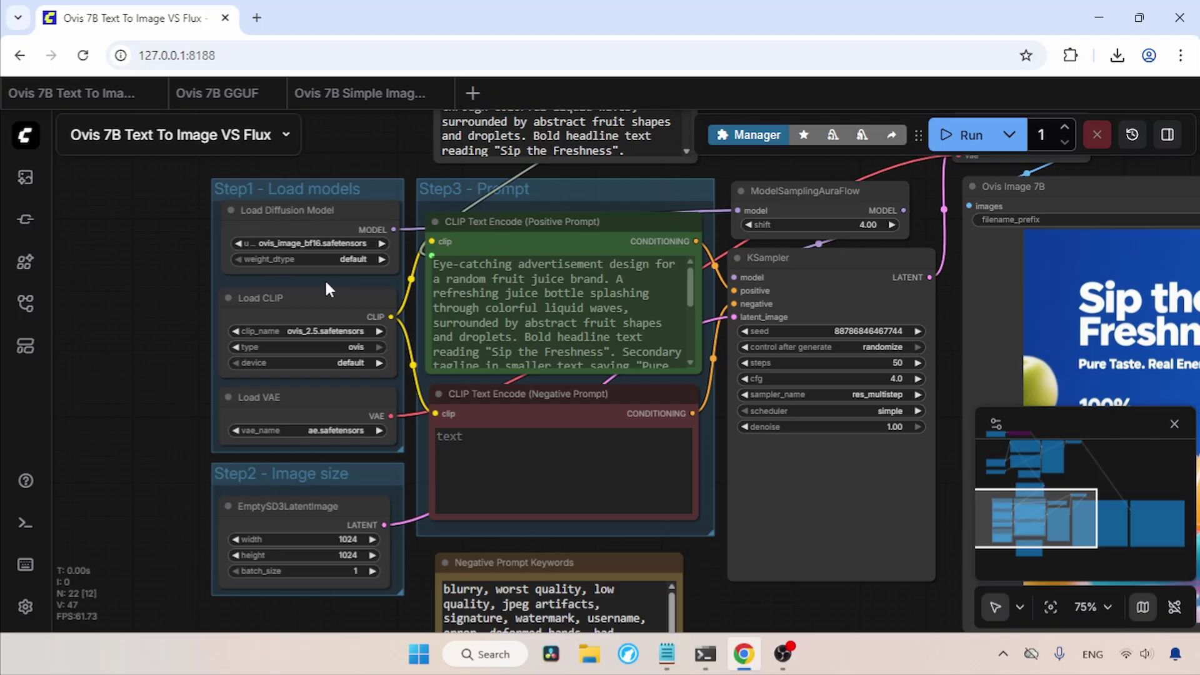
left_click(329, 299)
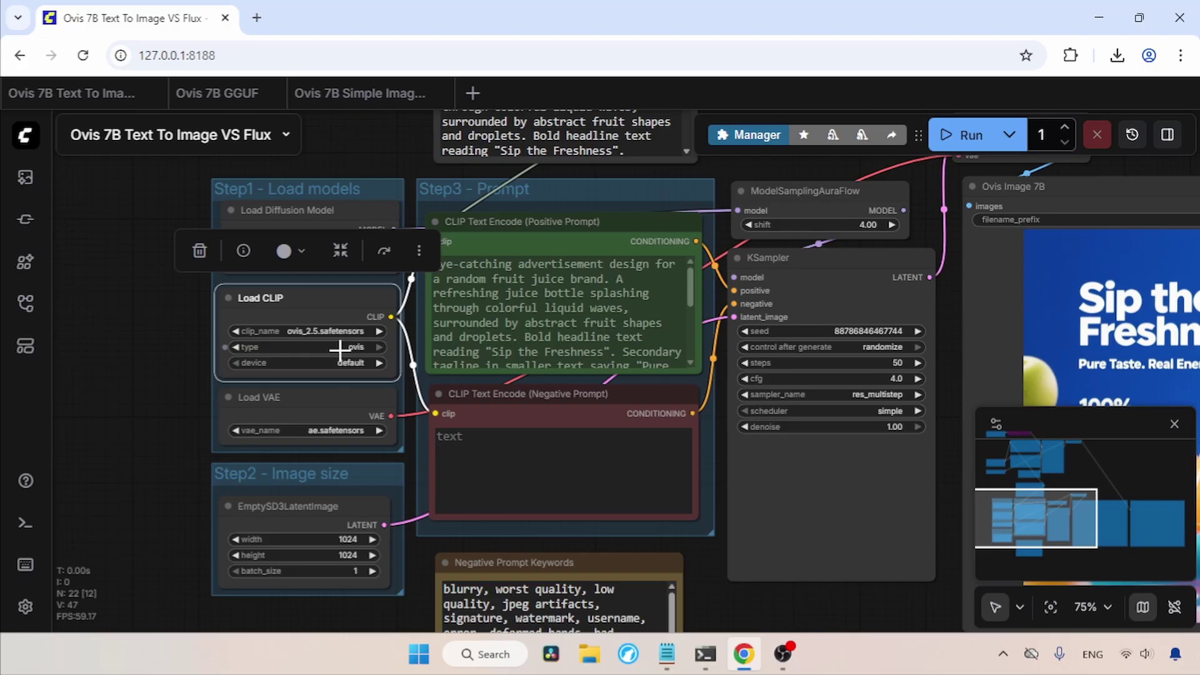
left_click(334, 417)
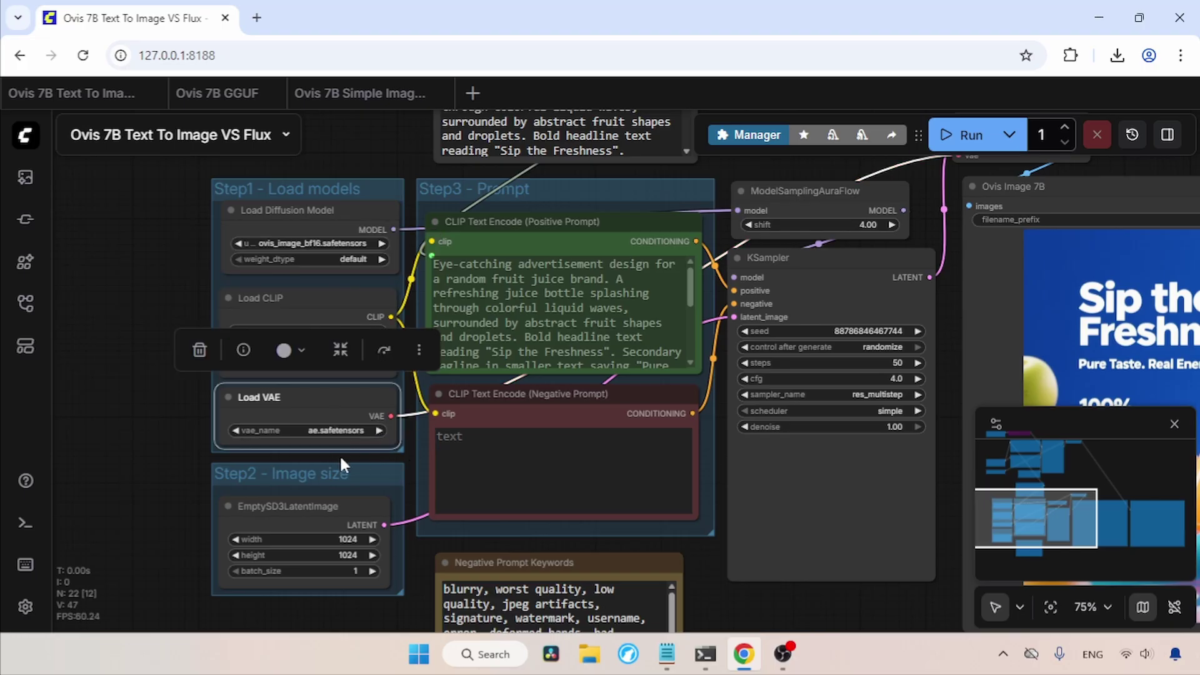
left_click(337, 507)
Zoom the canvas to 91% and inspect the Positive and Negative Prompt encoder nodes.
left_click(1067, 512)
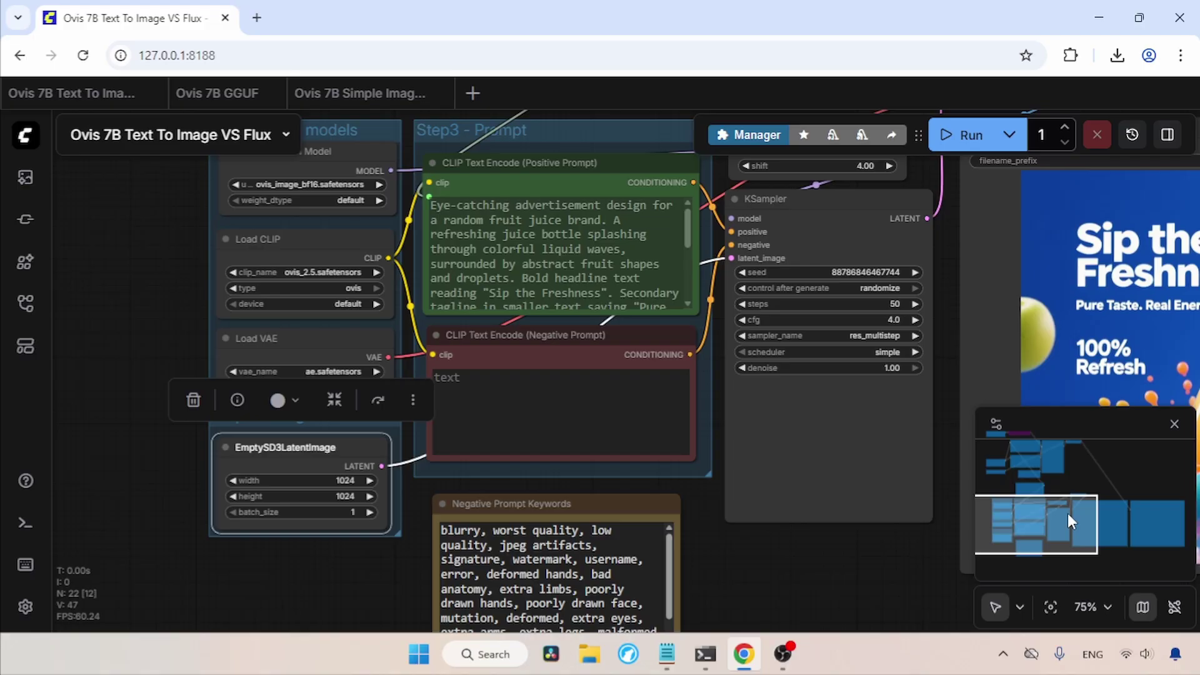
left_click(1088, 606)
left_click(1059, 462)
left_click(1059, 463)
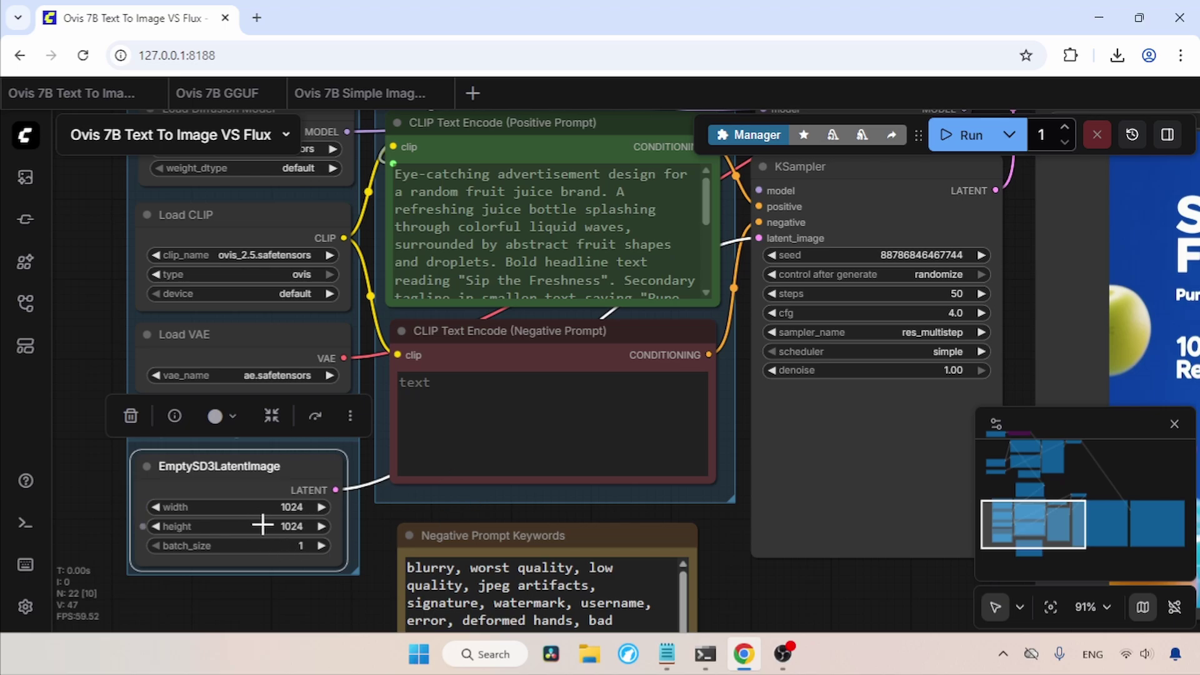
scroll(662, 331, "down", 2)
scroll(638, 319, "up", 1)
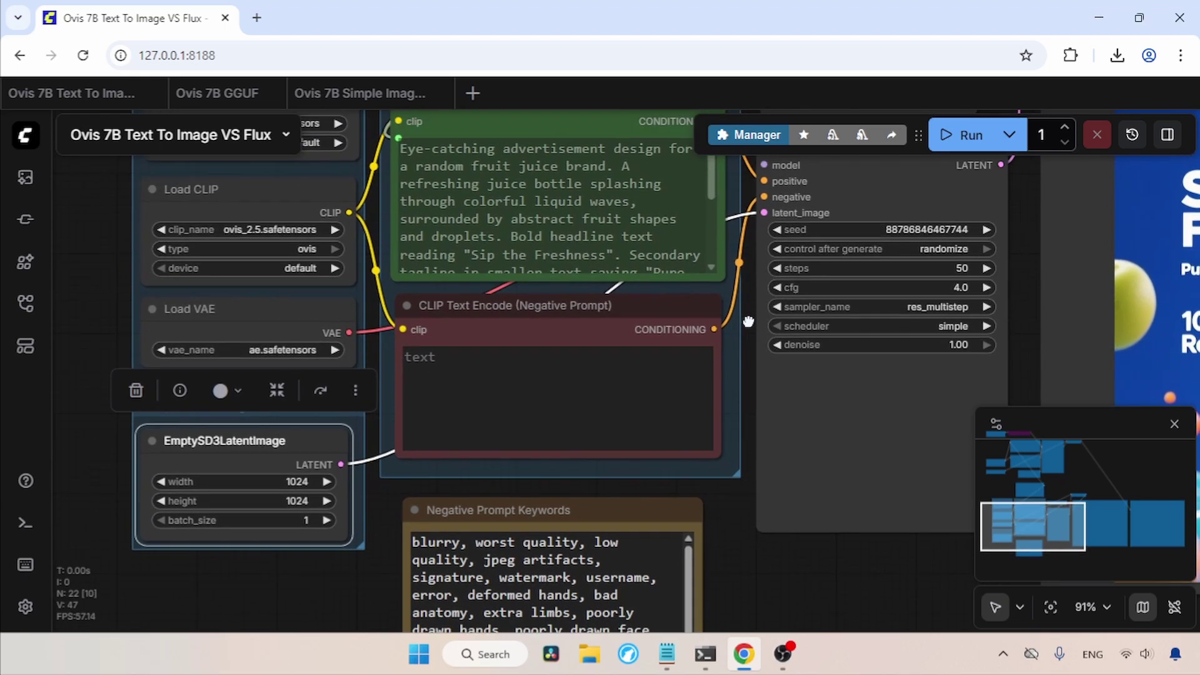
scroll(581, 263, "up", 1)
left_click(528, 166)
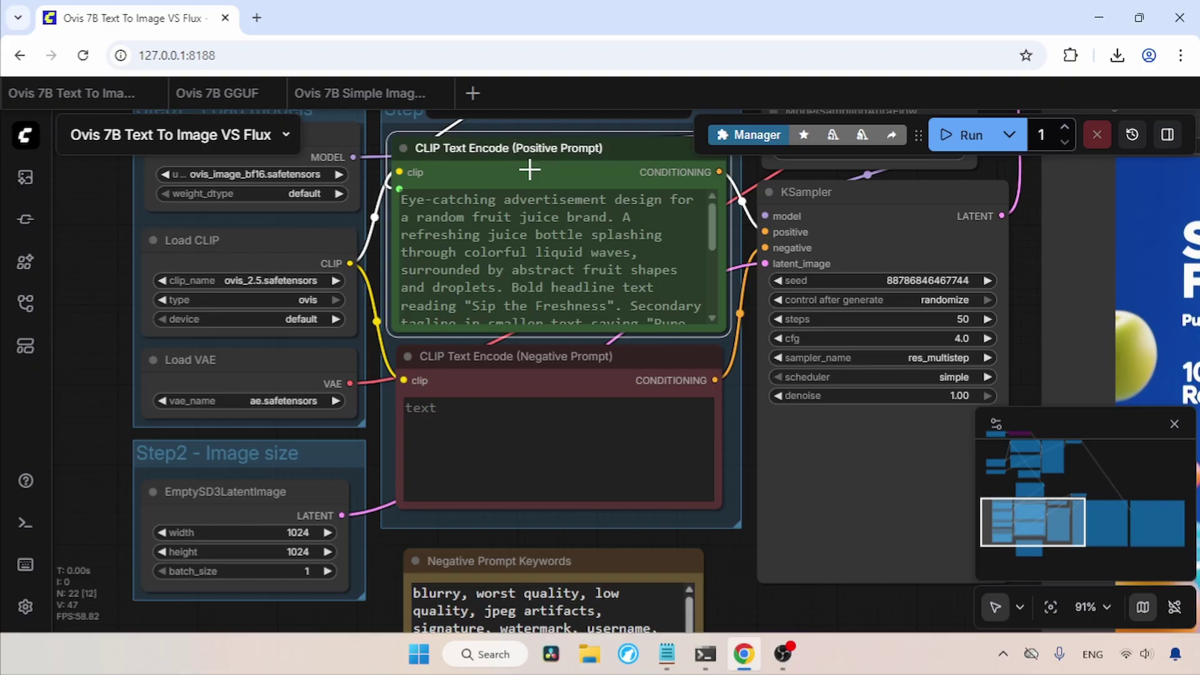
scroll(741, 223, "up", 5)
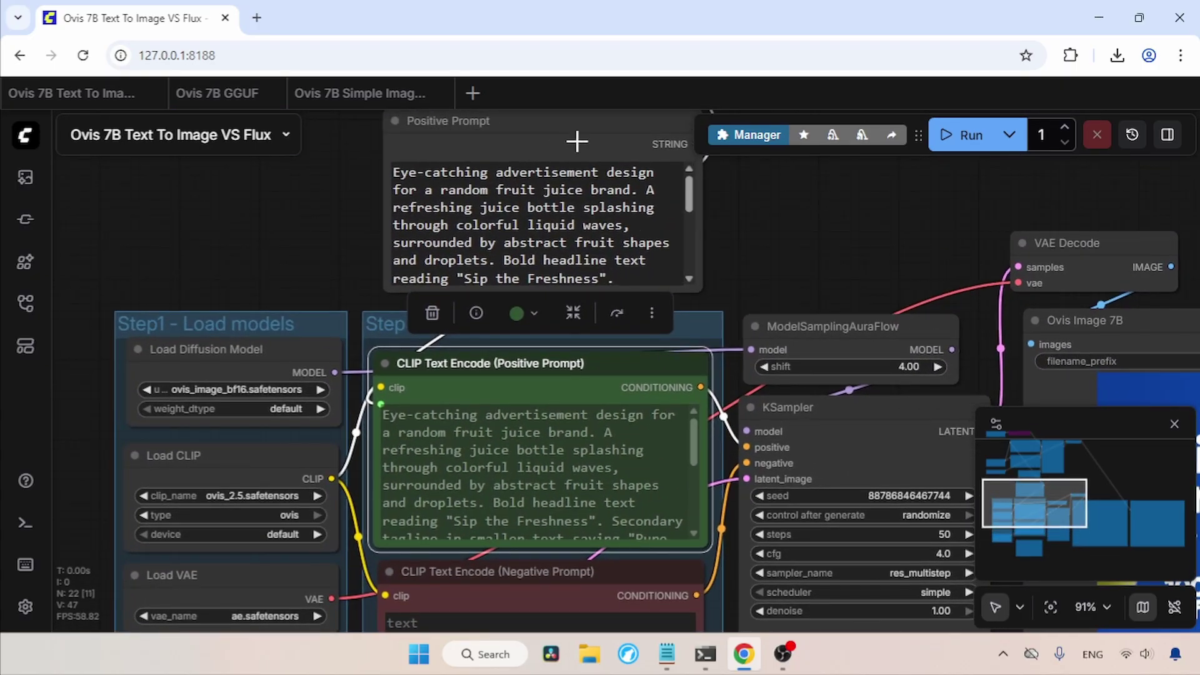
scroll(686, 439, "down", 6)
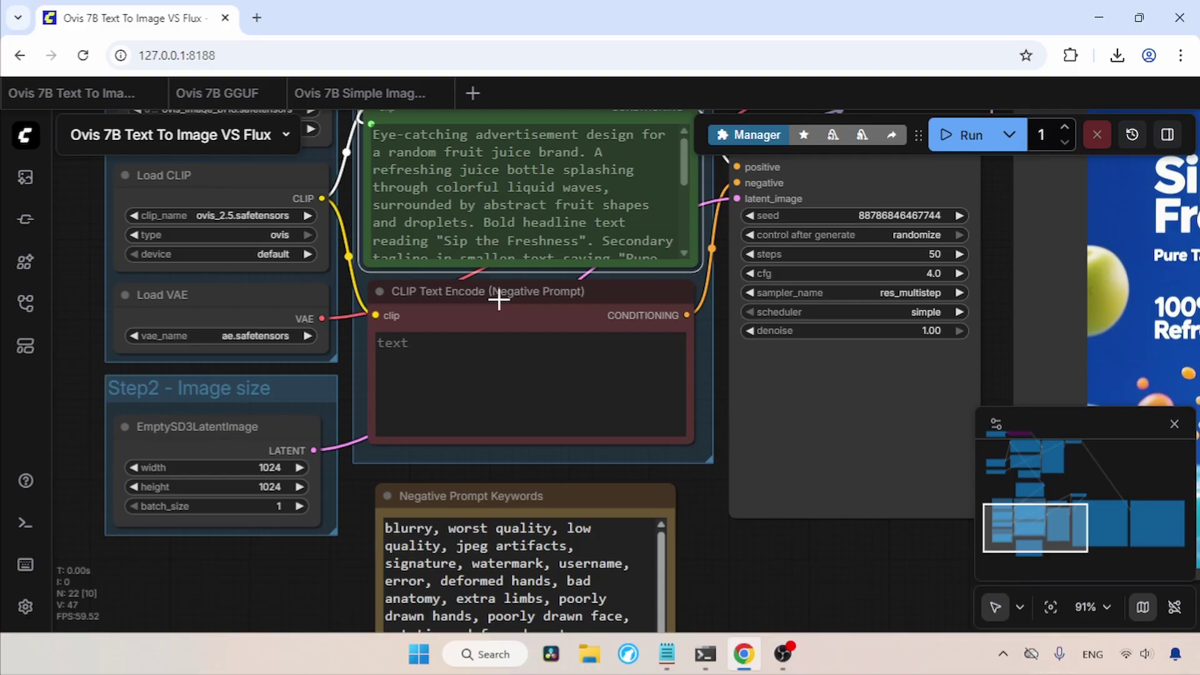
left_click(501, 295)
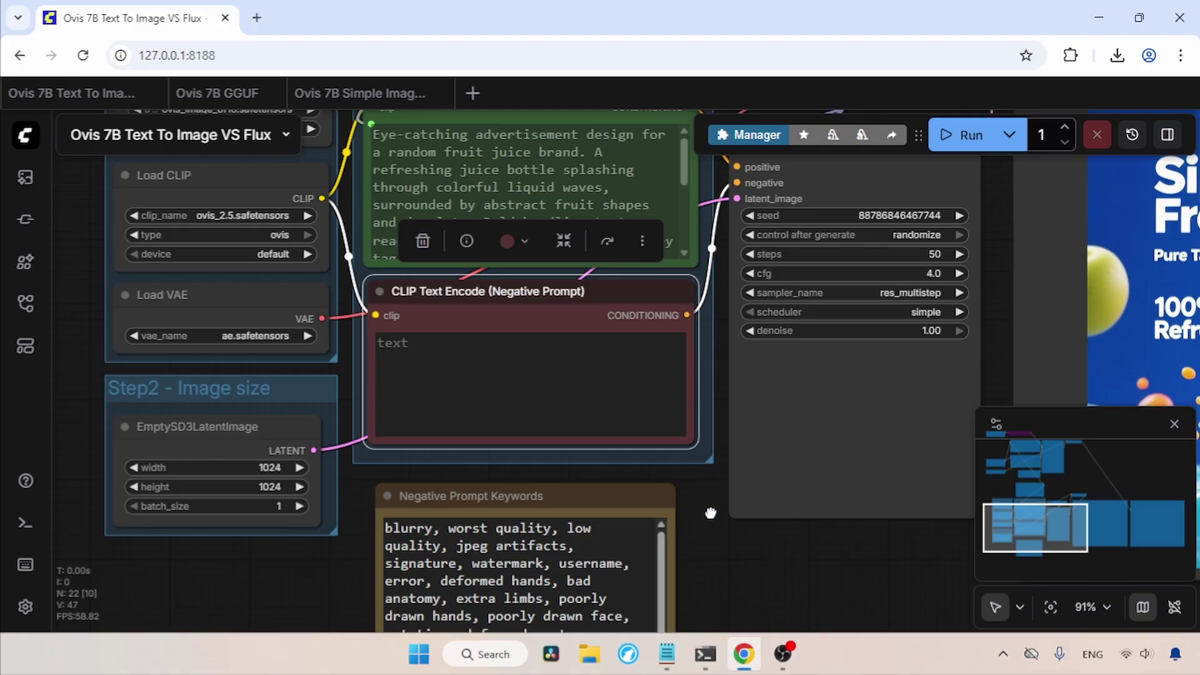
Pan to the Negative Prompt Keywords note and highlight its keywords.
left_click_drag(710, 513, 757, 411)
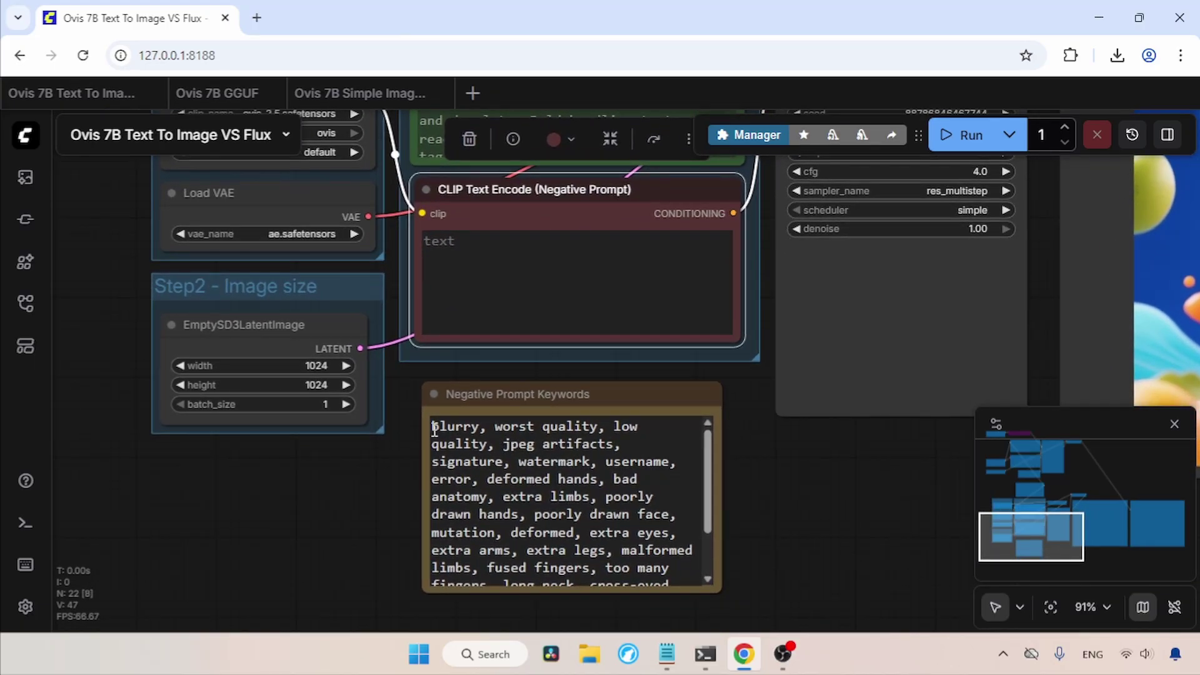
left_click_drag(435, 430, 699, 452)
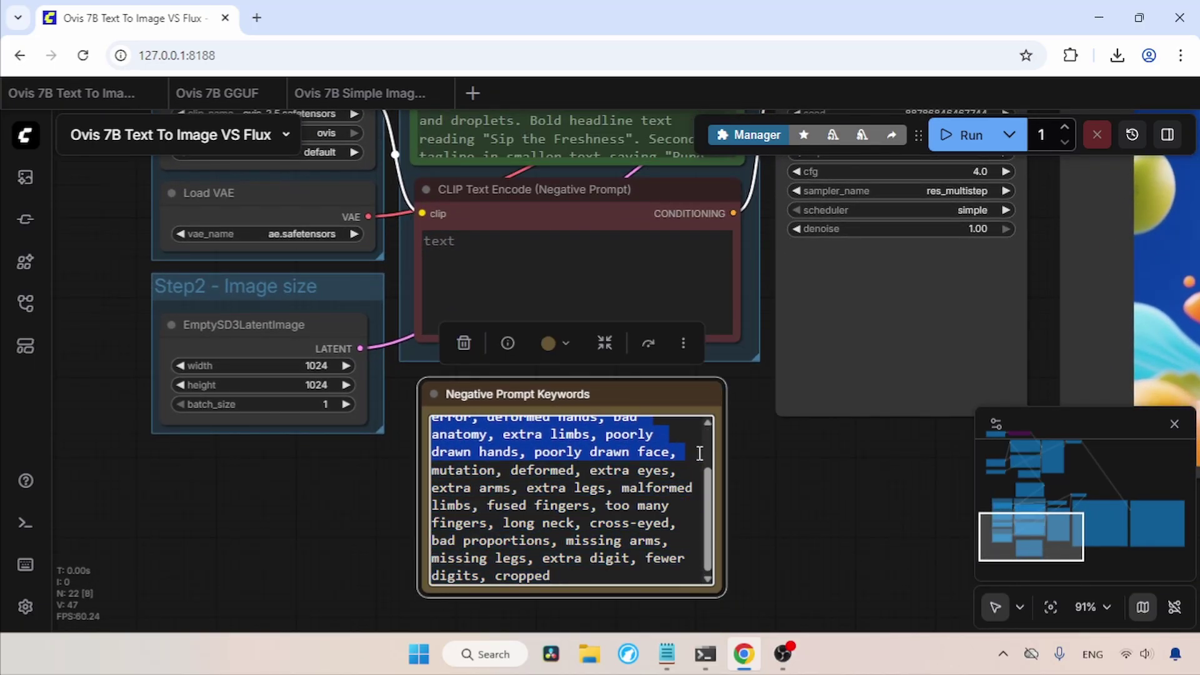
scroll(756, 246, "up", 5)
scroll(756, 247, "right", 3)
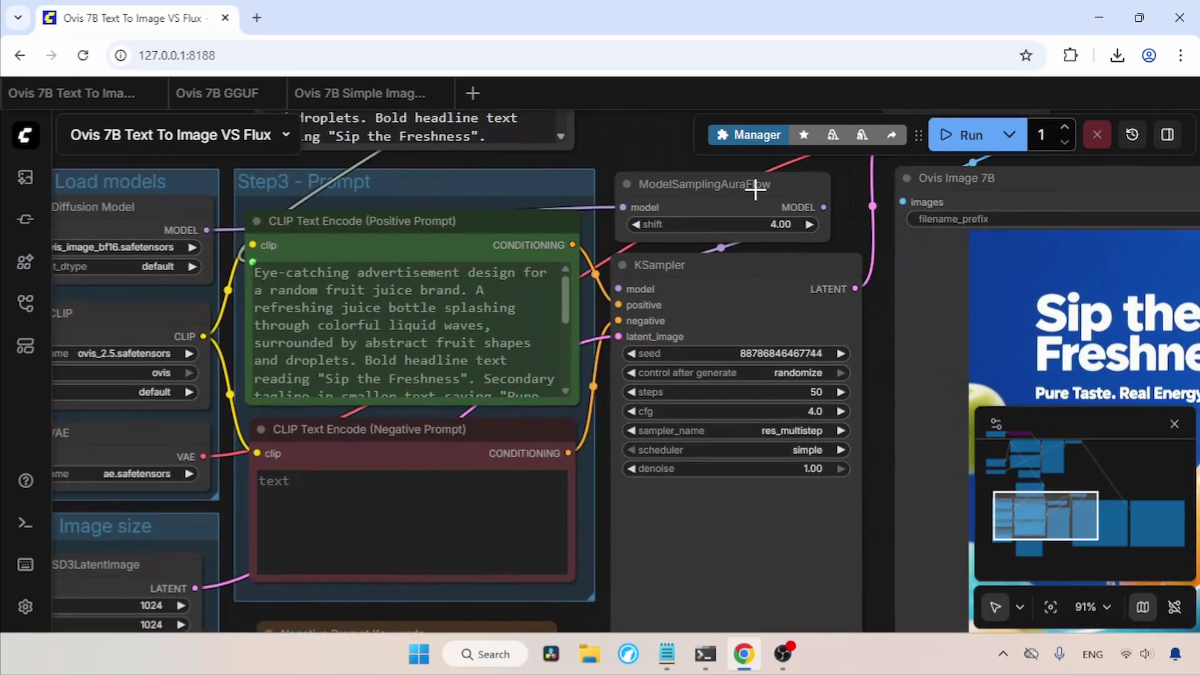
Inspect the Ovis ModelSamplingAuraFlow shift node and KSampler settings.
left_click(755, 188)
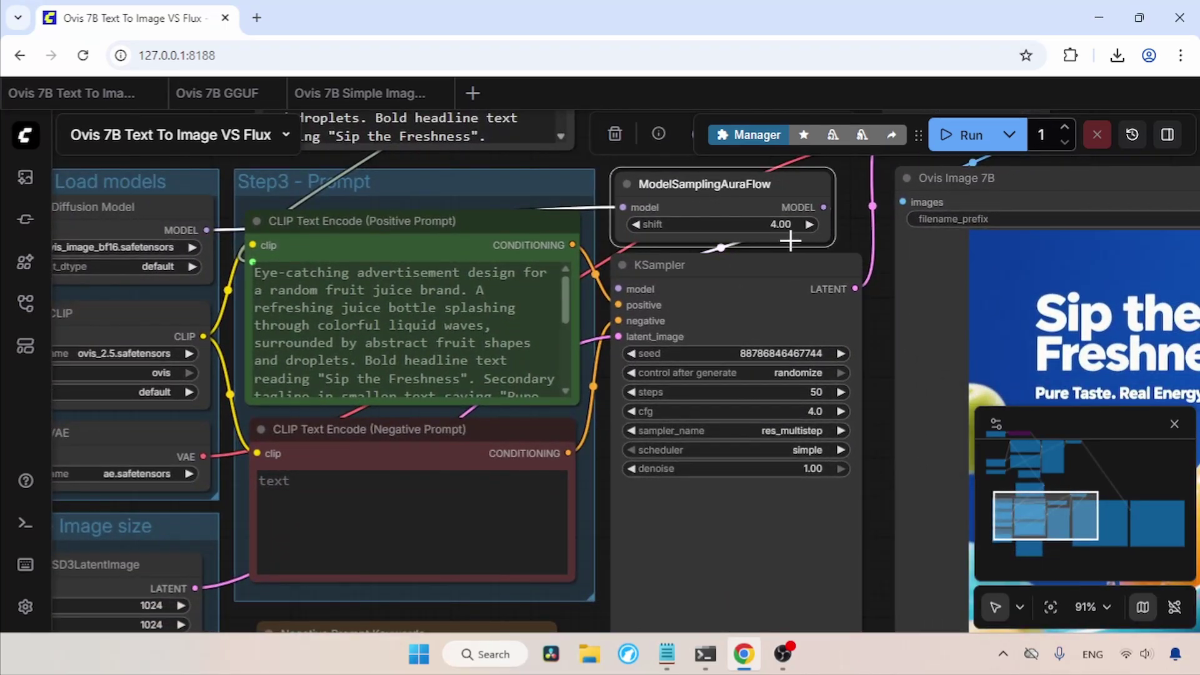
scroll(875, 325, "down", 2)
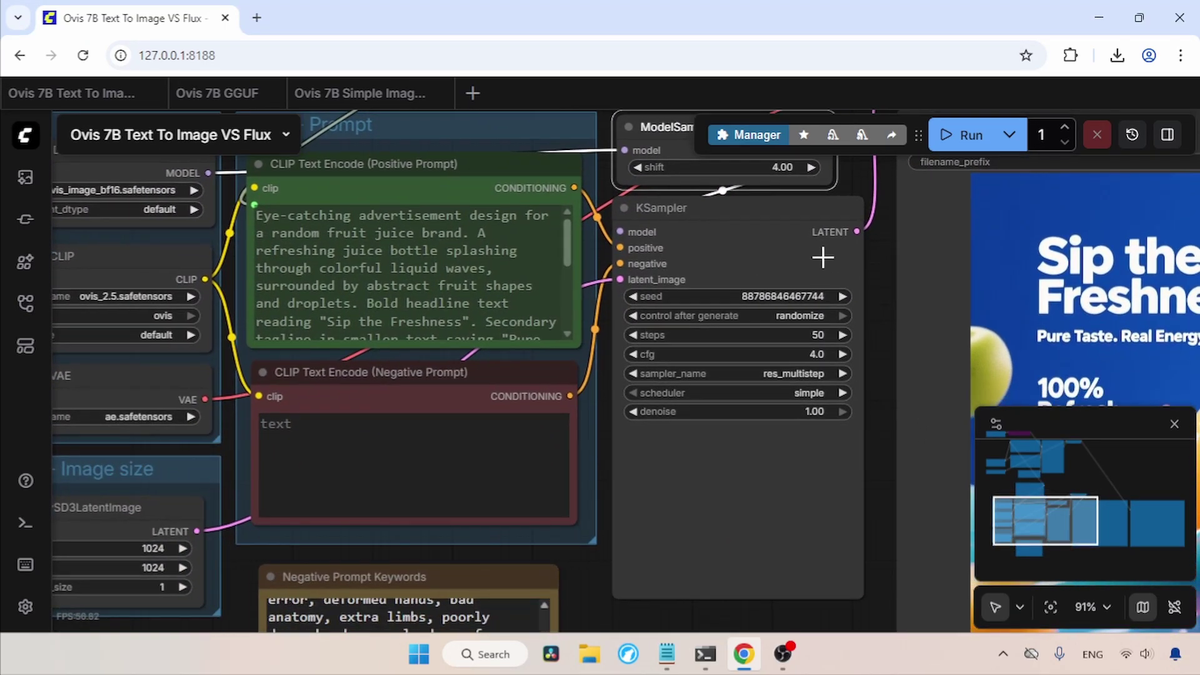
left_click(815, 255)
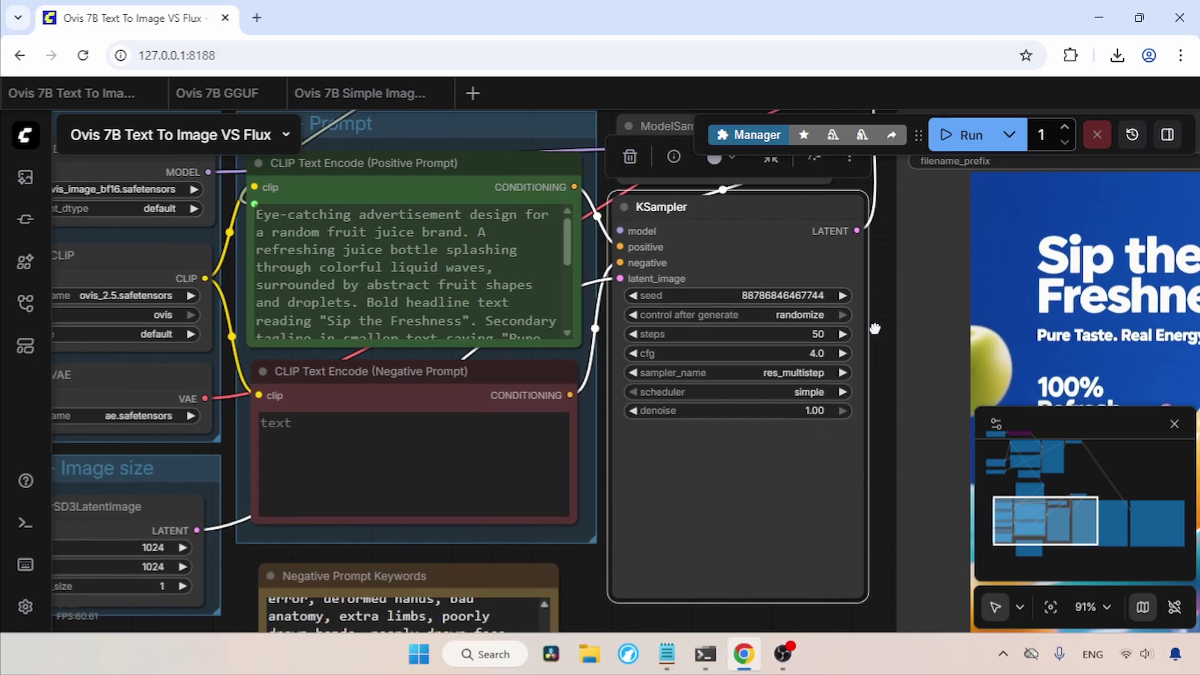
Pan over to the Z-Image workflow's positive prompt and sampler nodes.
left_click_drag(877, 377, 917, 595)
left_click(460, 201)
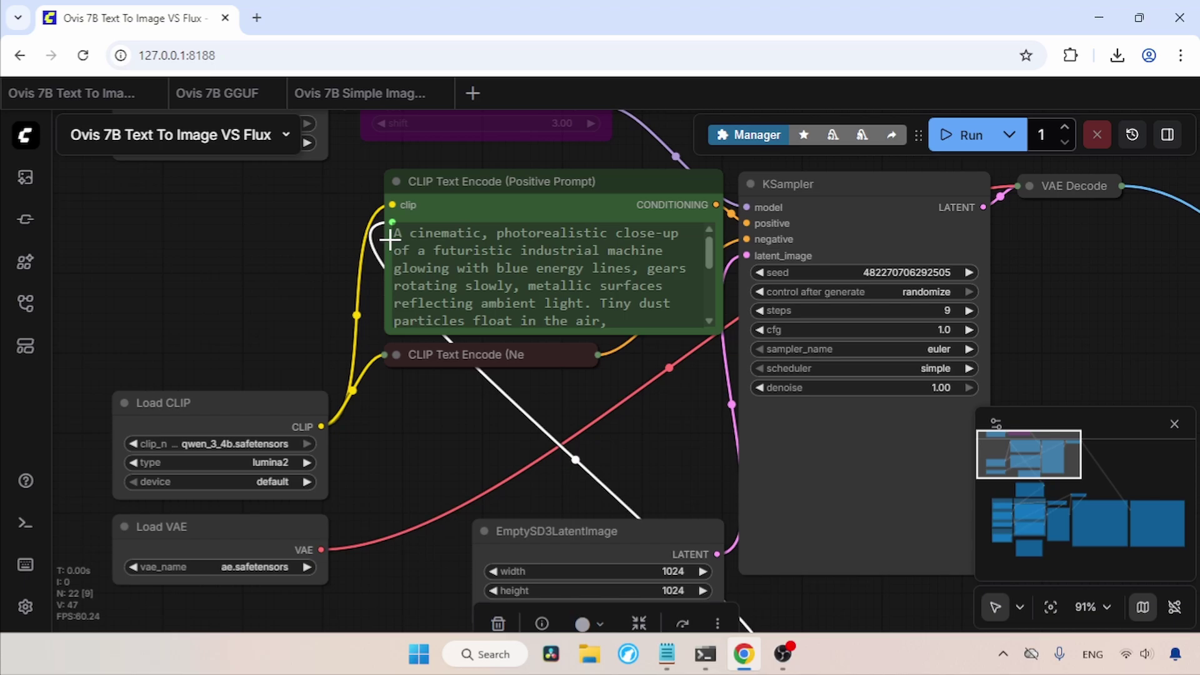
scroll(755, 485, "down", 10)
scroll(598, 335, "up", 2)
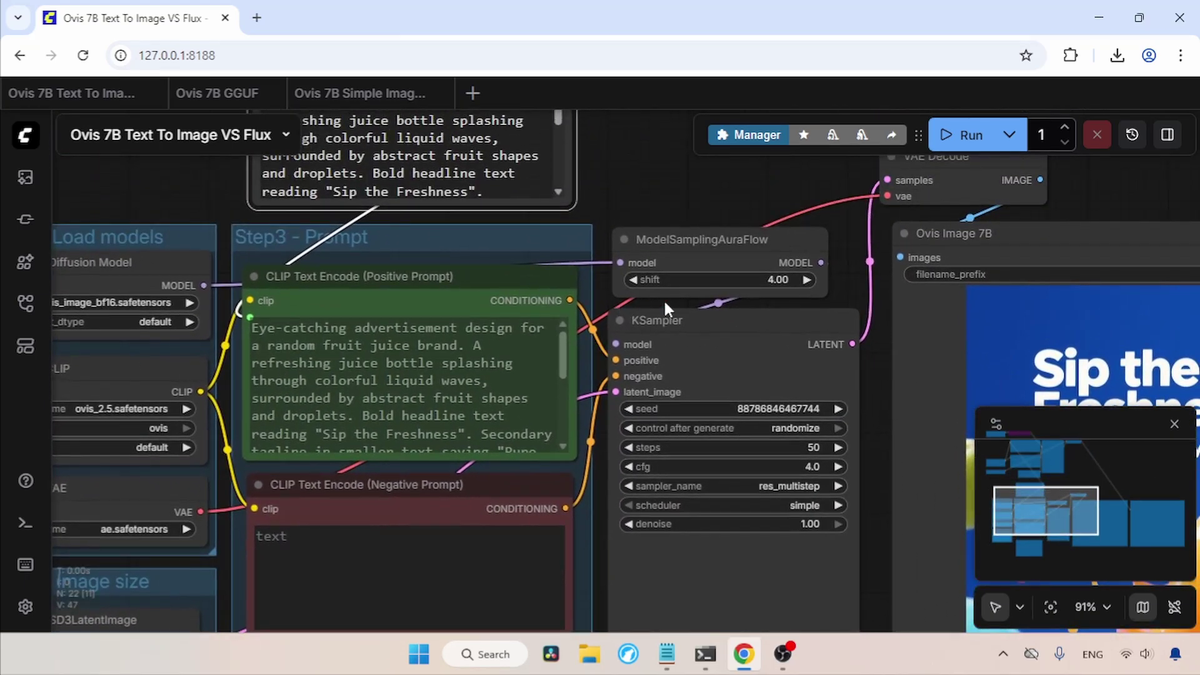
scroll(662, 299, "right", 10)
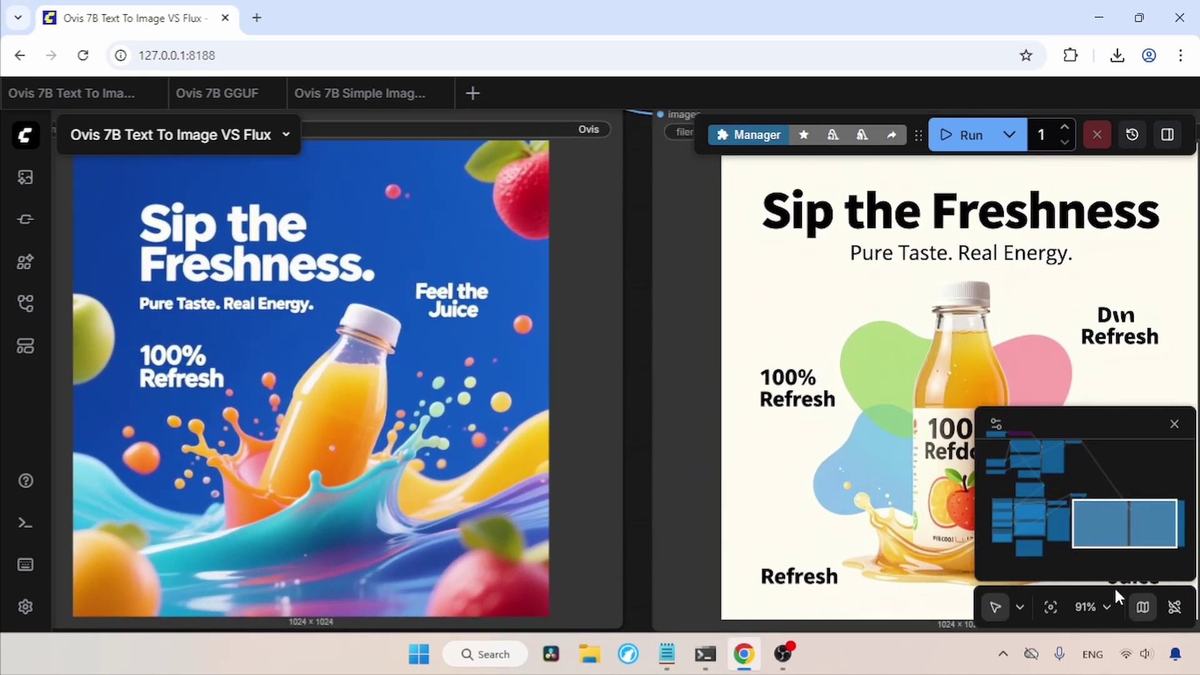
Zoom out to 68% and select the Ovis Image 7B and Z Image Turbo output nodes.
left_click(1108, 605)
left_click(1058, 480)
left_click(1057, 480)
left_click(1058, 479)
left_click(632, 276)
left_click(205, 228)
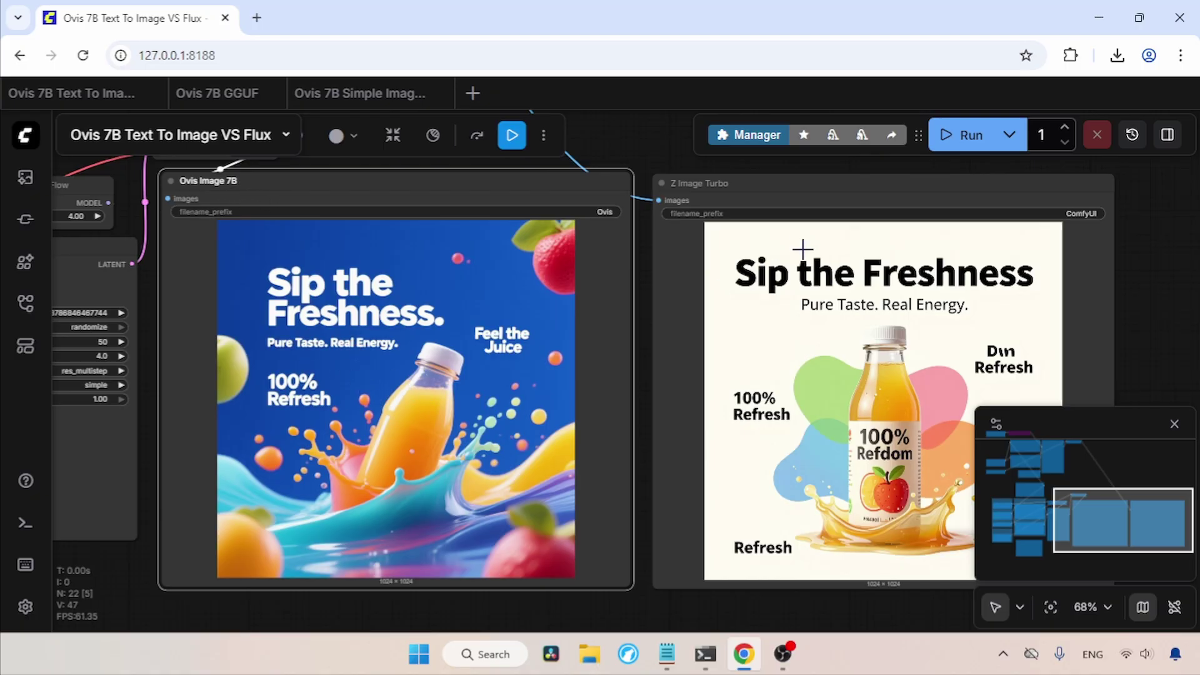
left_click(793, 198)
scroll(1119, 344, "right", 2)
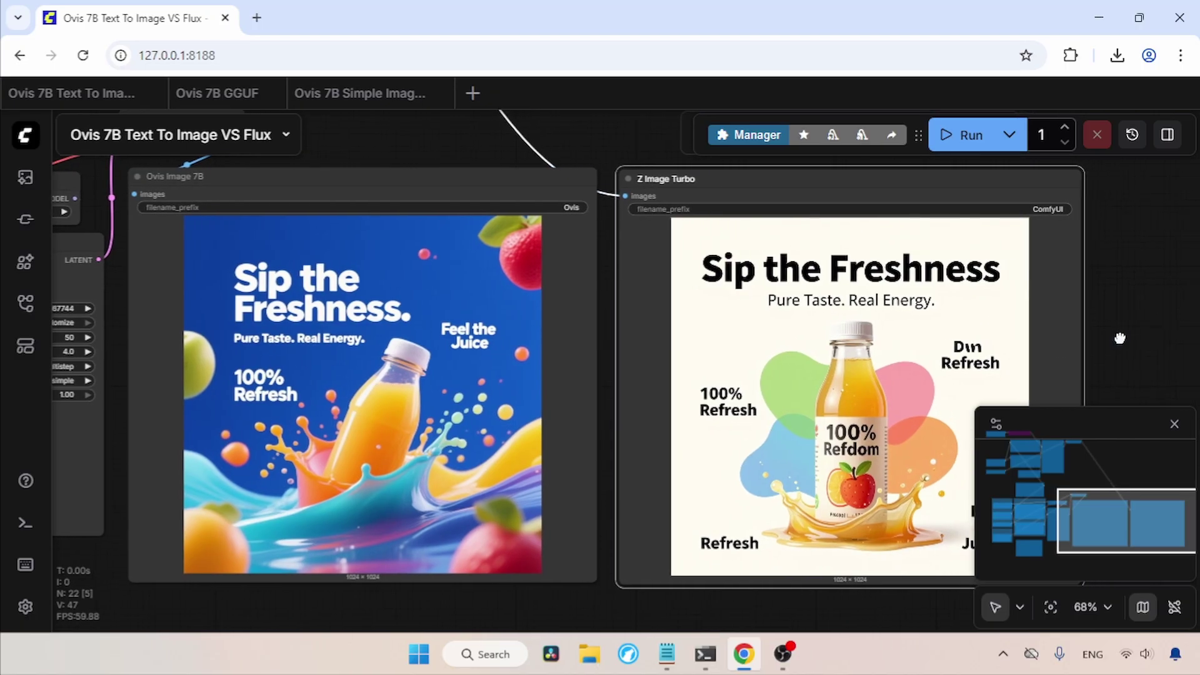
scroll(1119, 338, "right", 3)
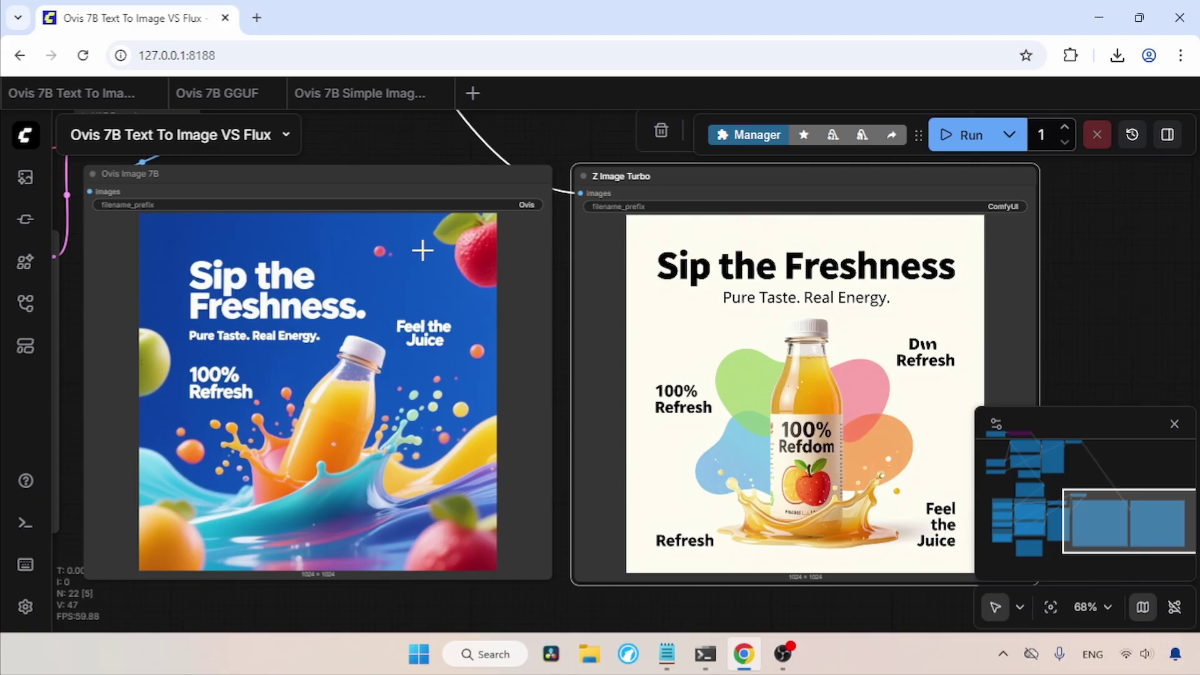
Center both juice posters, then bring the prompt and sampler nodes into view.
left_click_drag(368, 130, 425, 158)
left_click(391, 420)
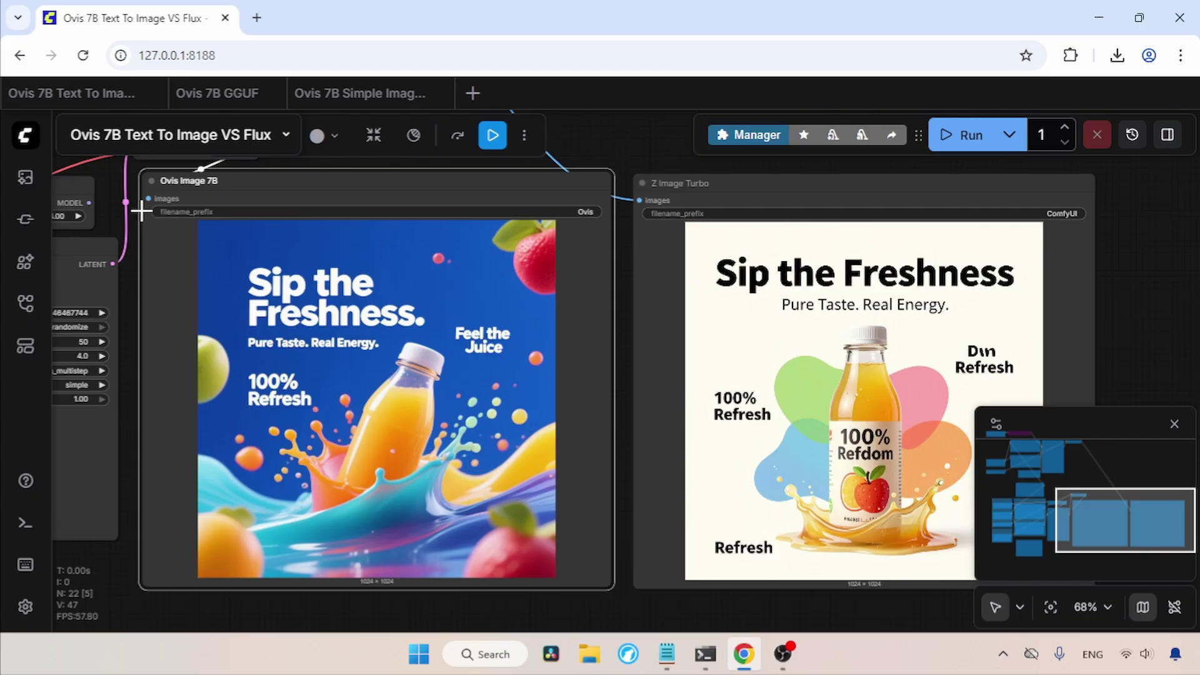
left_click_drag(134, 210, 695, 358)
Replace the Positive Prompt with the washing-machine ad paragraph copied from Ovis Image.txt.
left_click(668, 655)
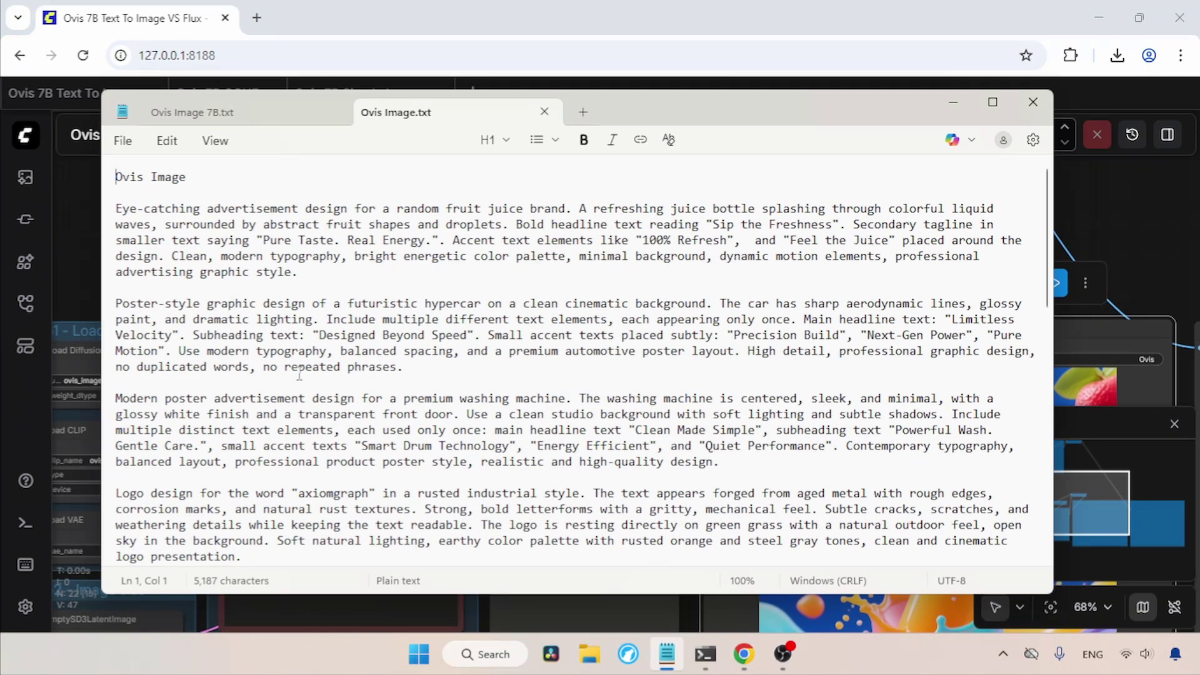
left_click(425, 366)
left_click_drag(720, 462, 115, 400)
key("ctrl+c")
left_click(76, 280)
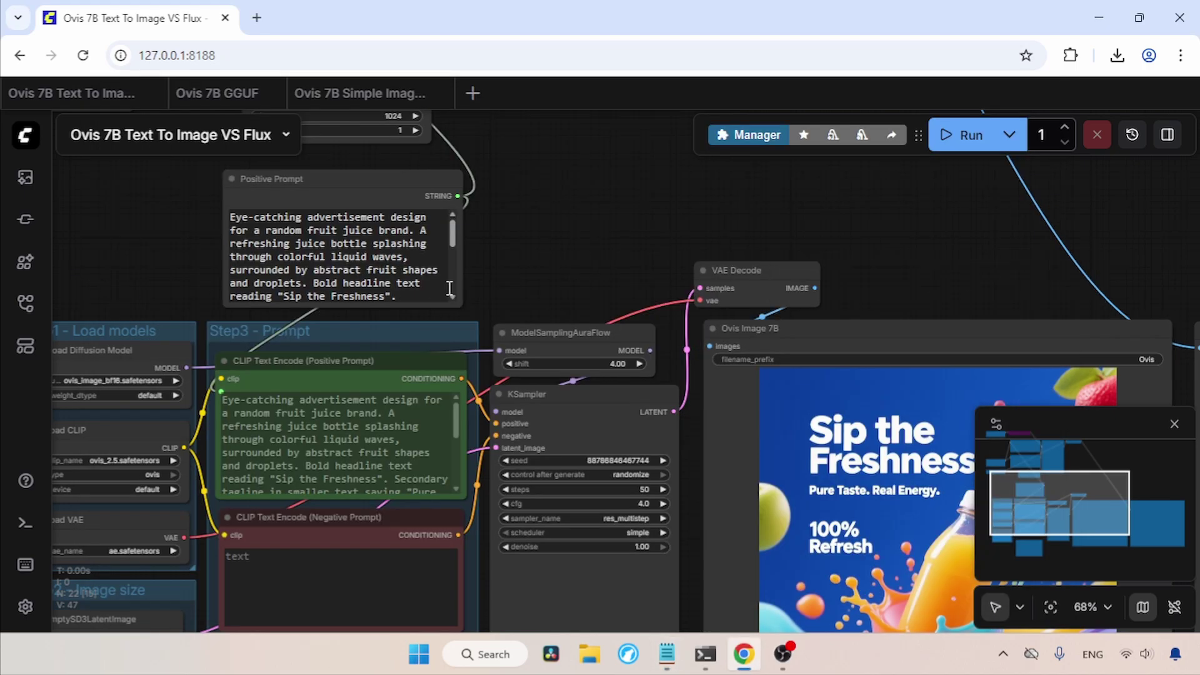
left_click(325, 228)
key("ctrl+a")
key("ctrl+v")
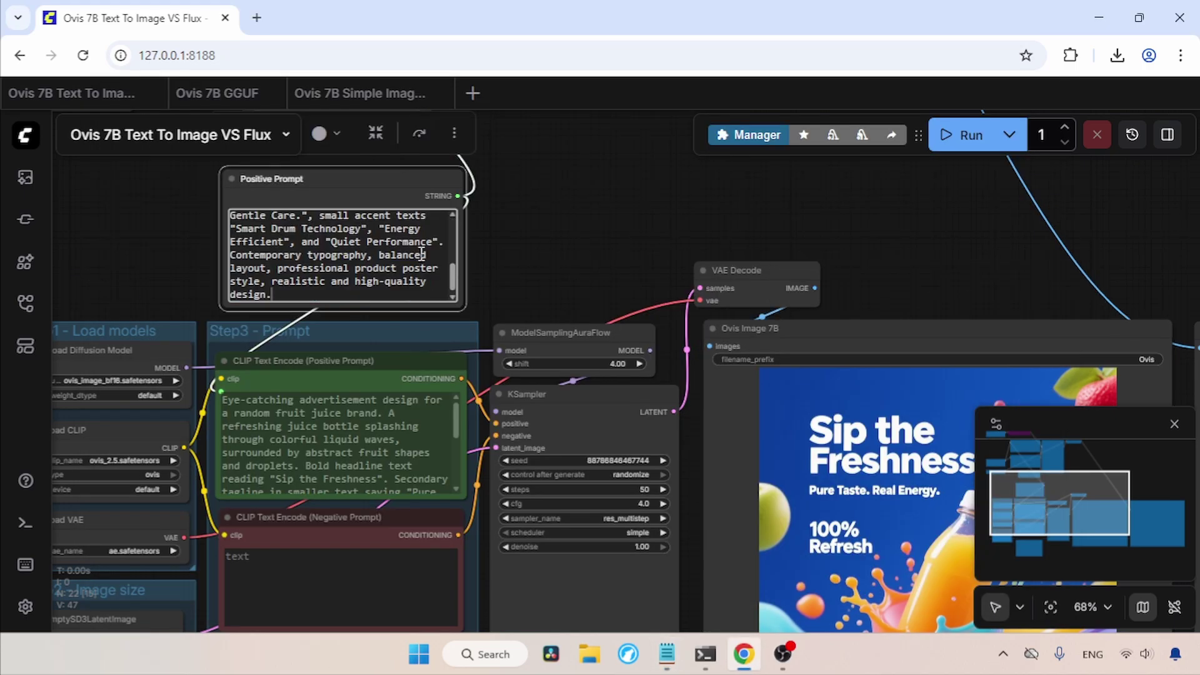
Run the workflow and frame both Clean Made Simple posters.
left_click_drag(657, 294, 670, 344)
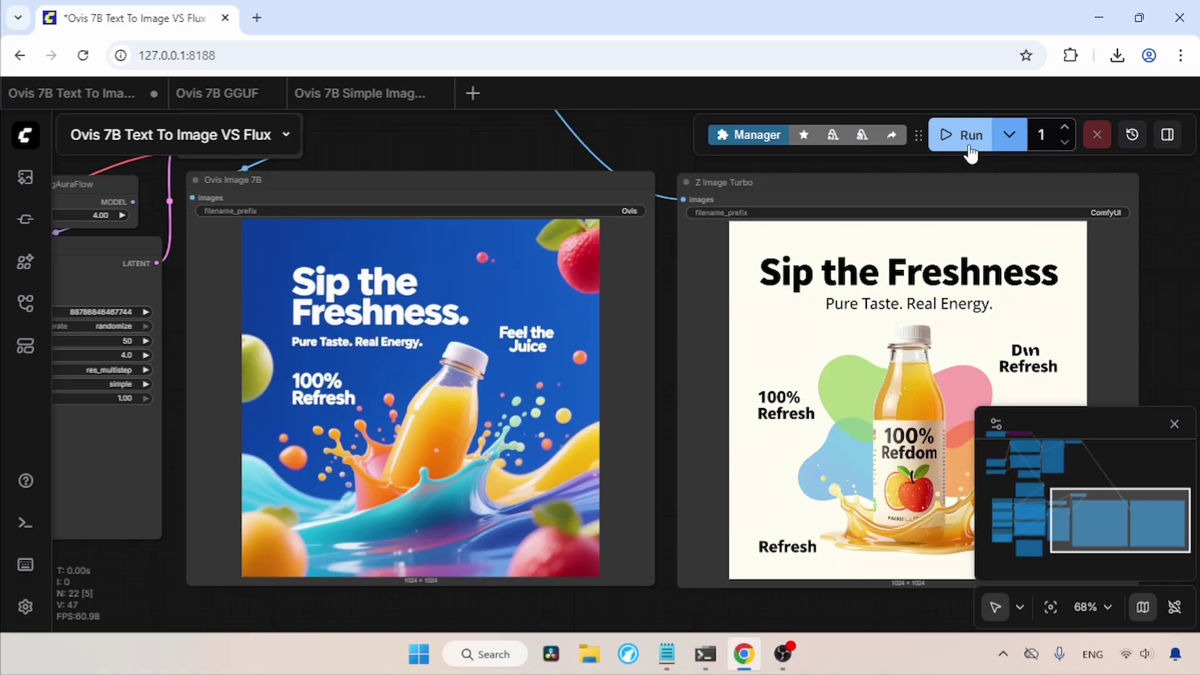
left_click(965, 136)
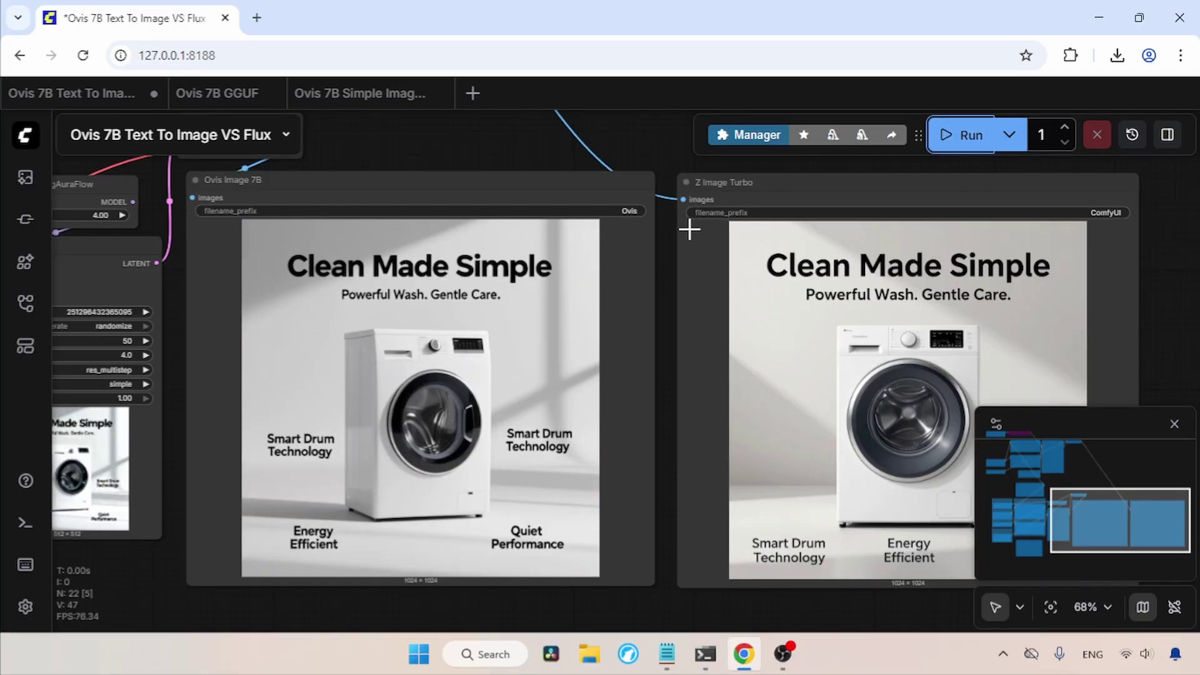
left_click_drag(673, 269, 532, 241)
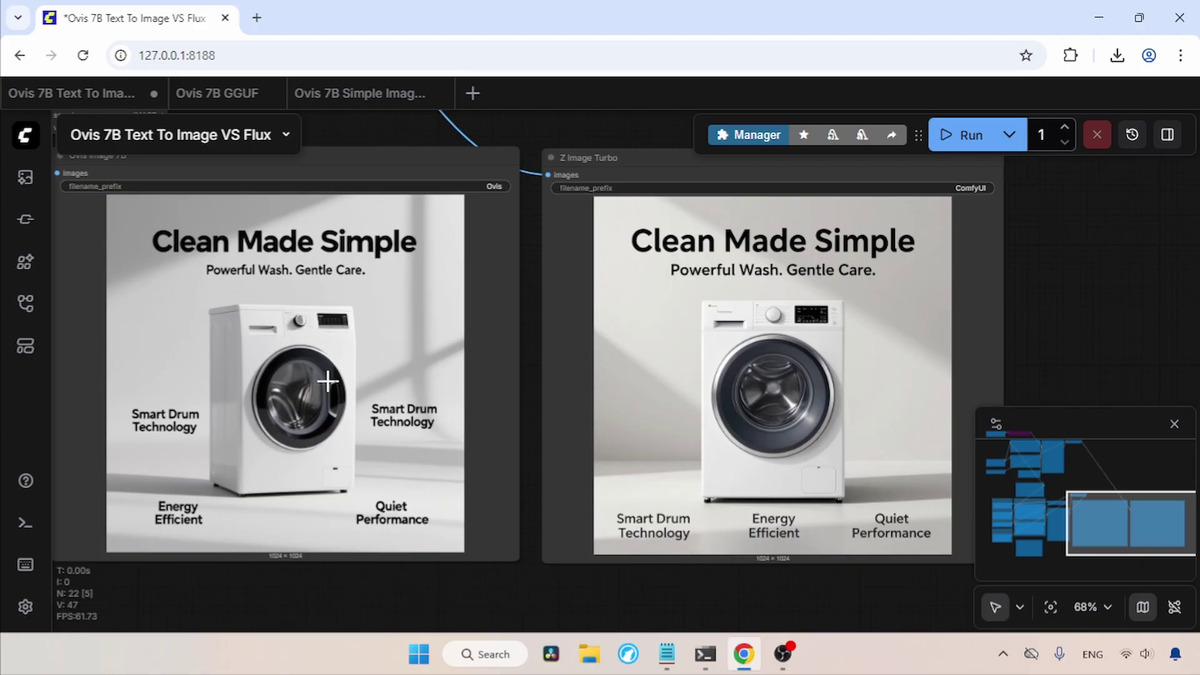
Replace the Positive Prompt with the axiomgraph logo paragraph from Ovis Image.txt.
left_click(666, 654)
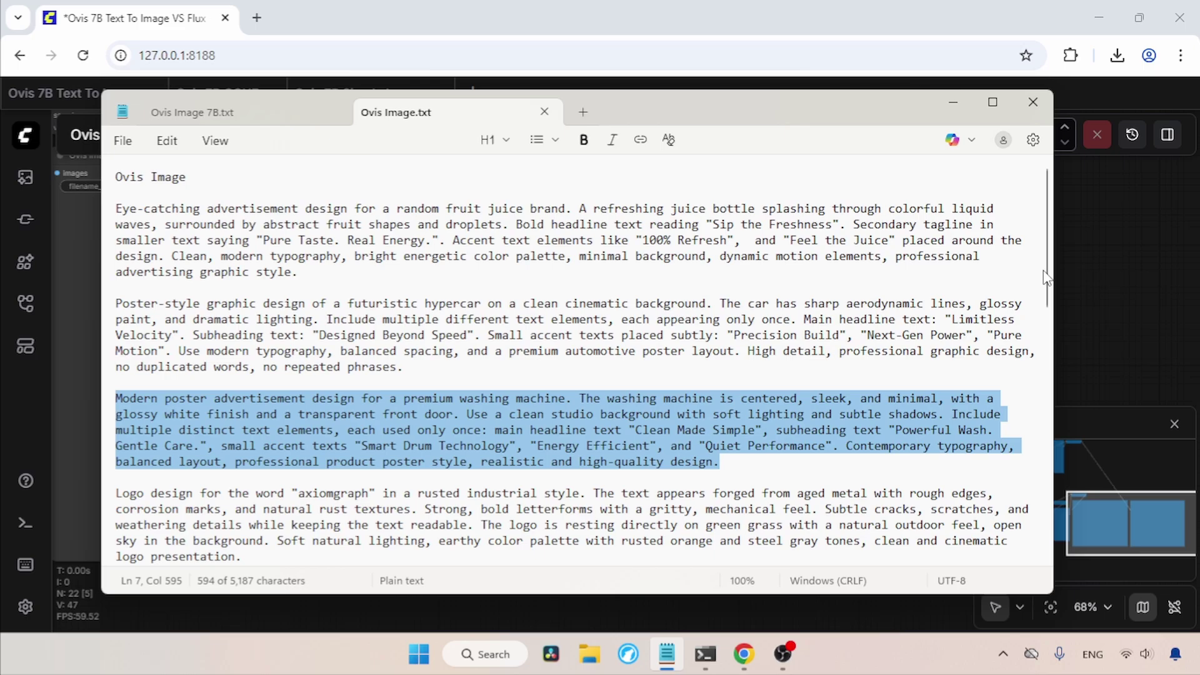
scroll(1044, 278, "down", 4)
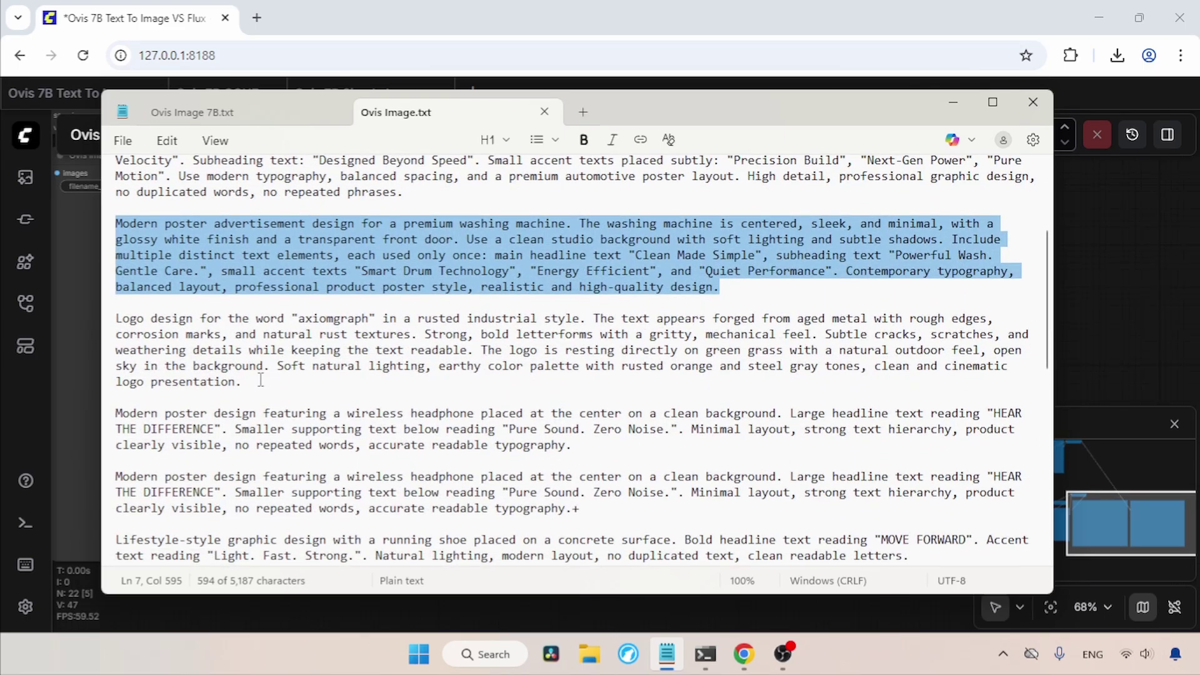
left_click_drag(261, 380, 117, 322)
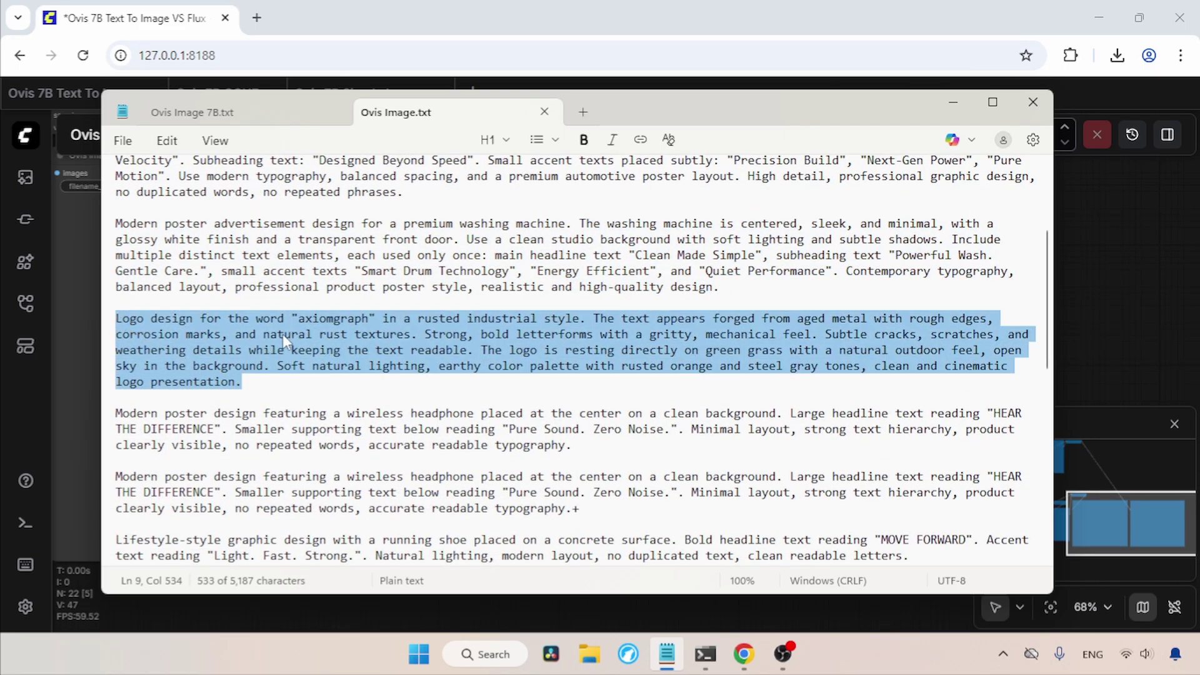
left_click(344, 609)
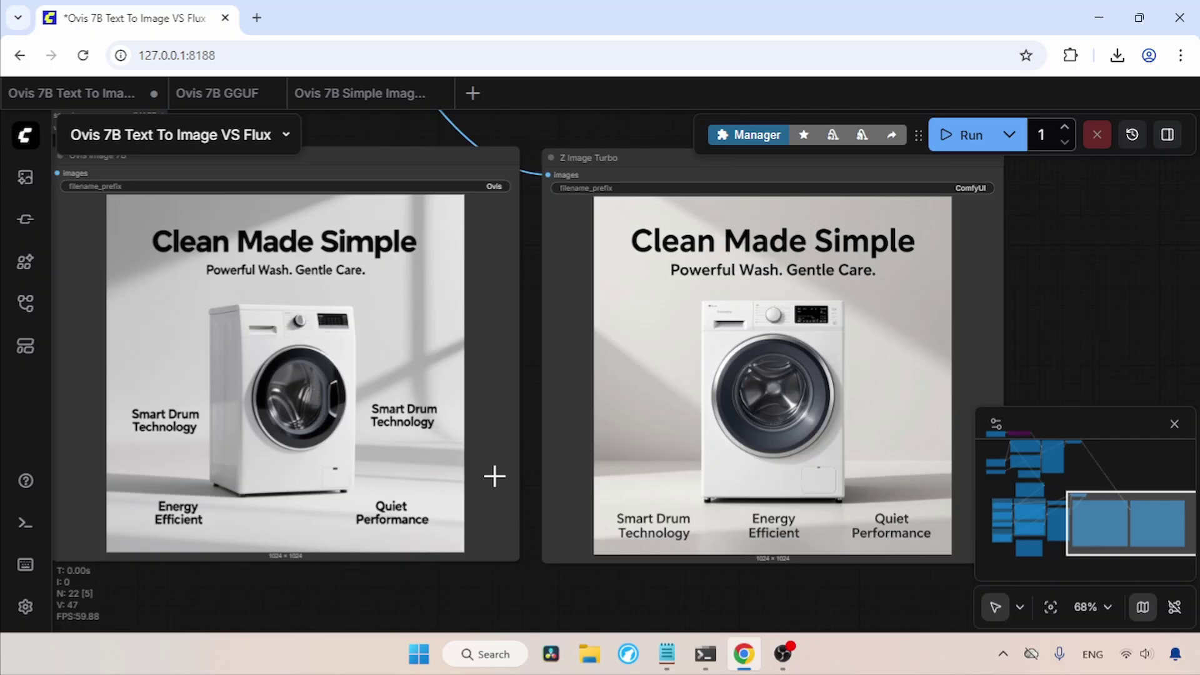
scroll(493, 473, "left", 10)
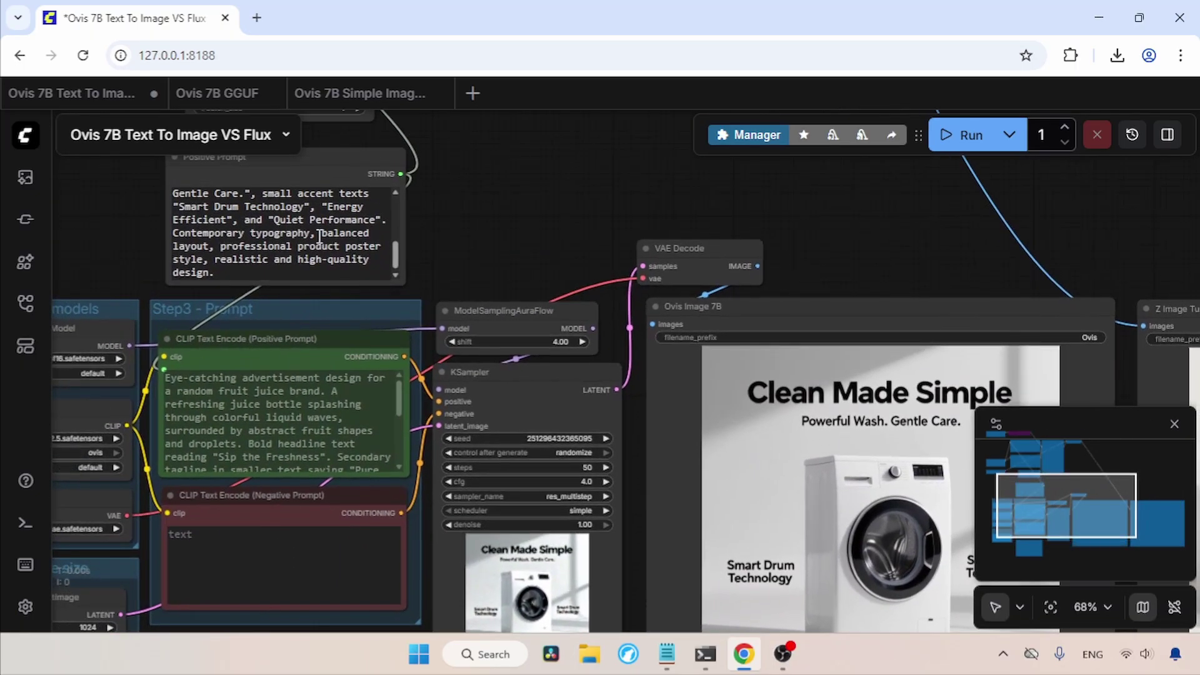
left_click(319, 236)
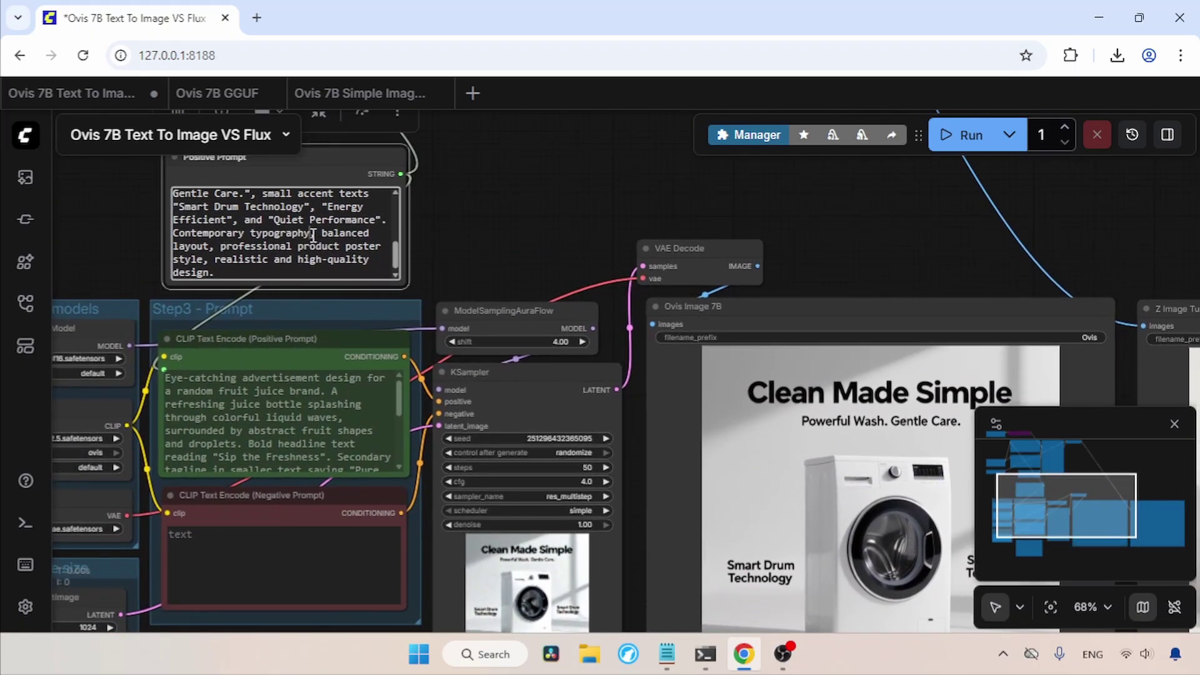
key("ctrl+a")
key("ctrl+v")
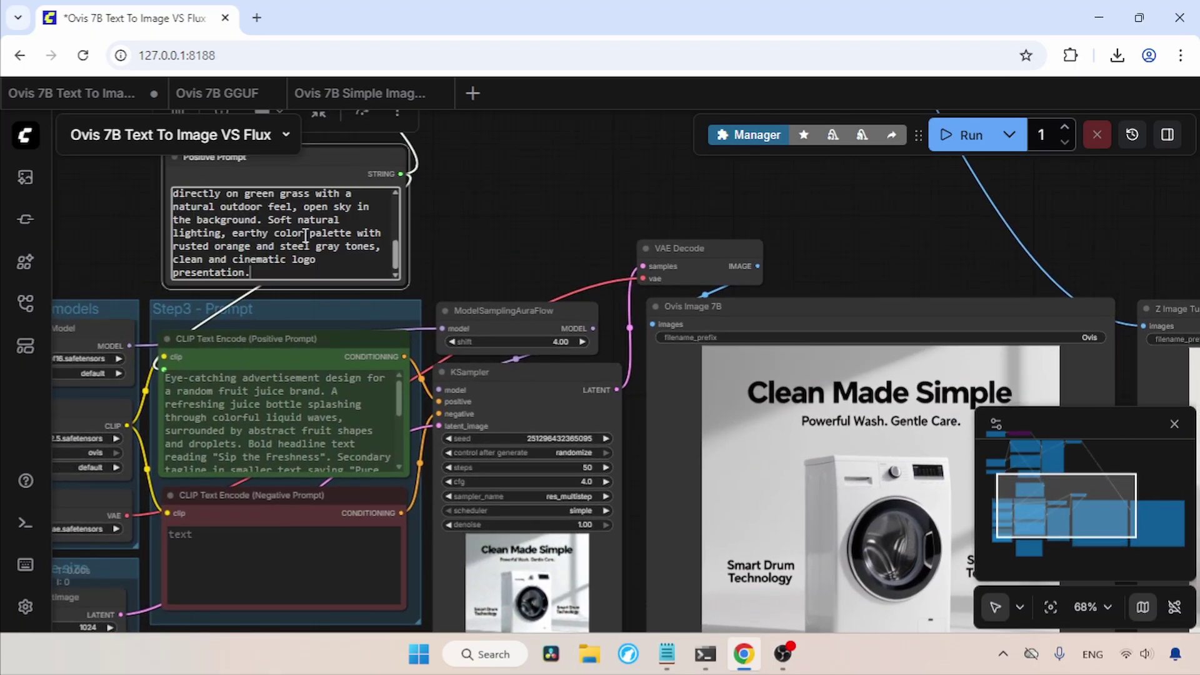
Generate the axiomgraph logos, zoom in on both results, and return to Ovis Image.txt.
left_click(963, 135)
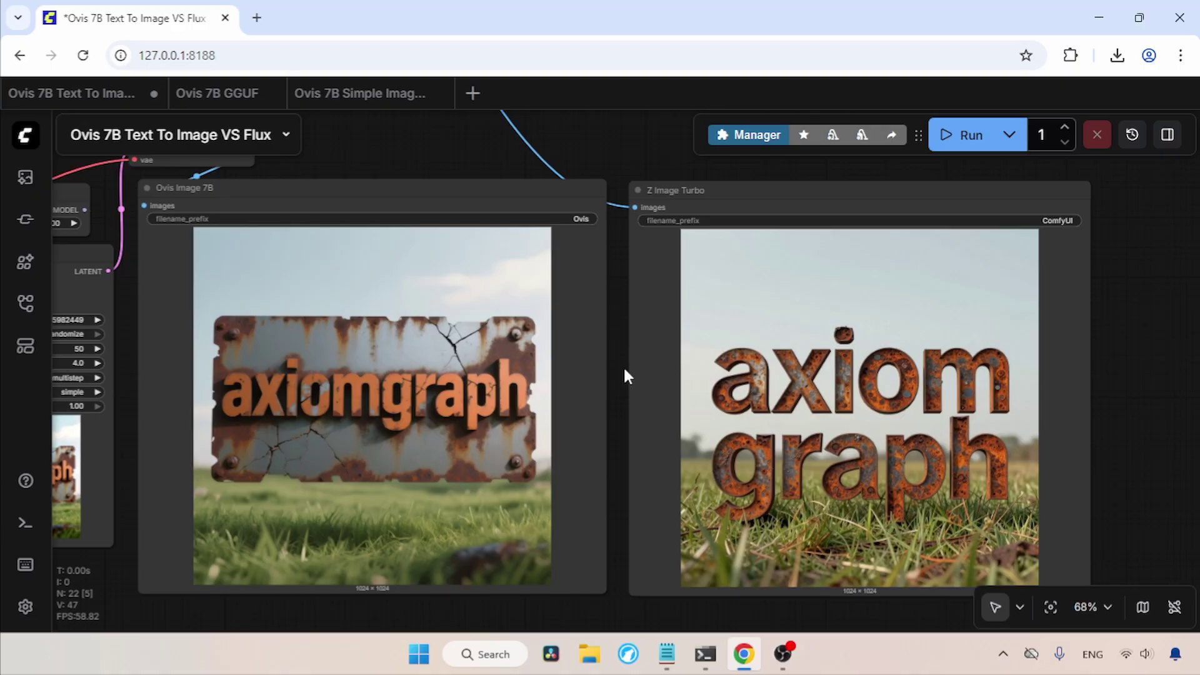
left_click_drag(1157, 404, 1164, 375)
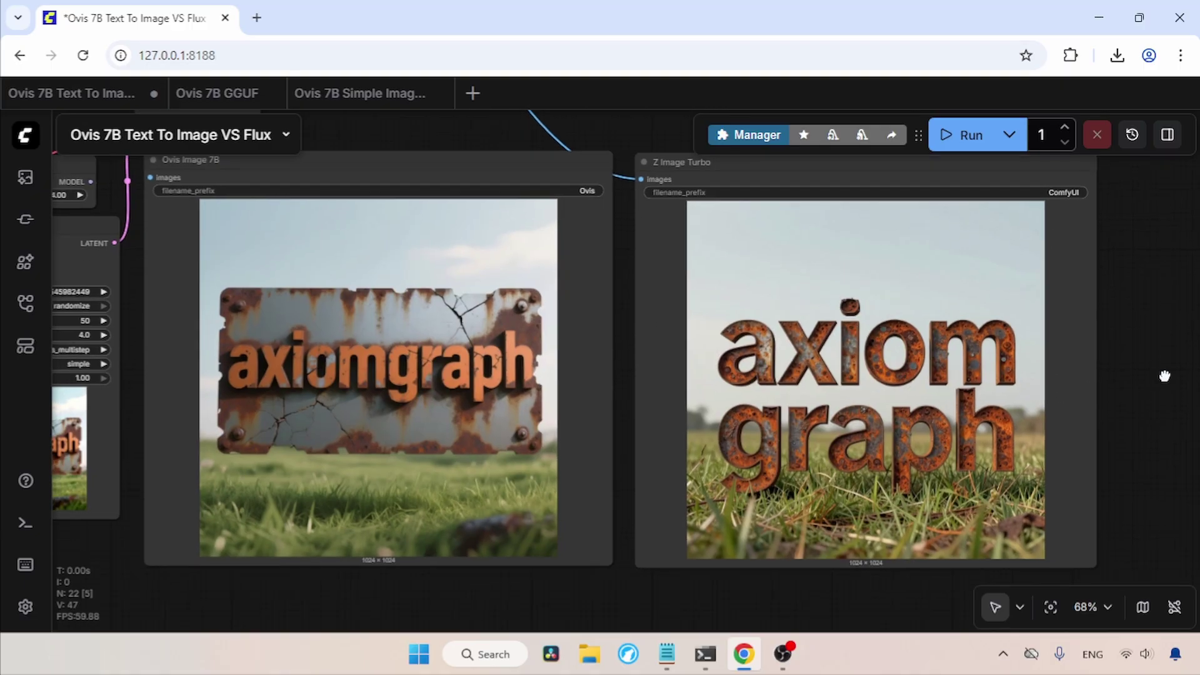
left_click(1088, 607)
left_click(1042, 443)
left_click(1041, 443)
left_click(1042, 443)
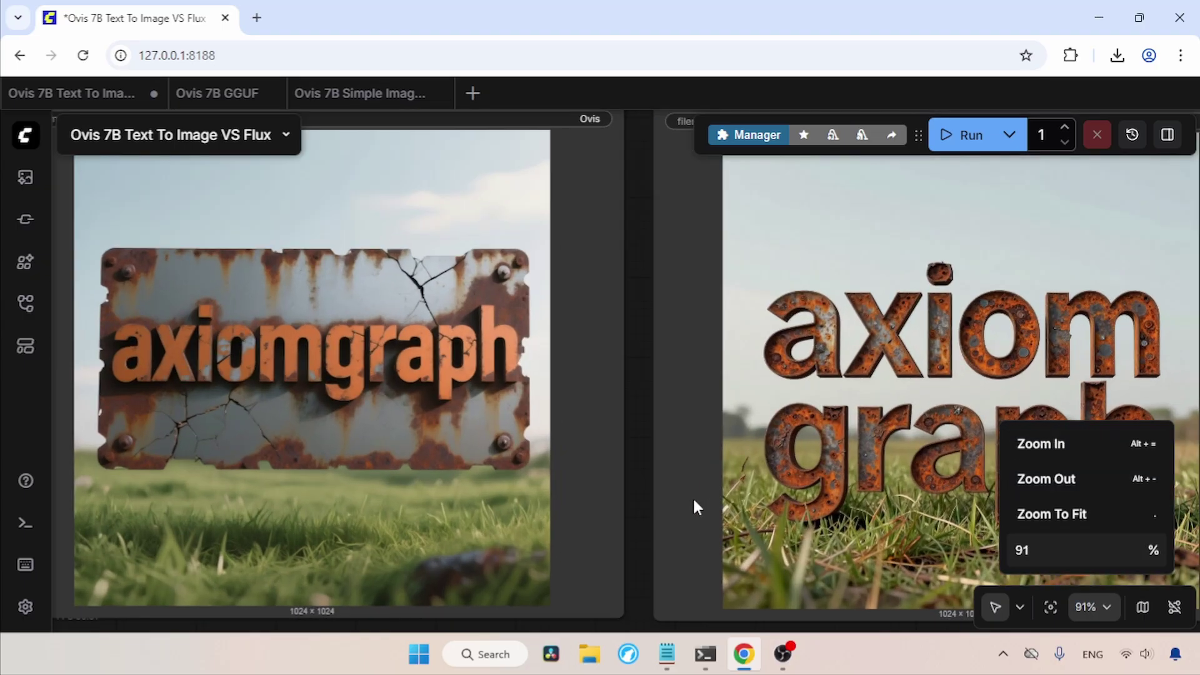
left_click(637, 438)
left_click_drag(640, 434, 725, 428)
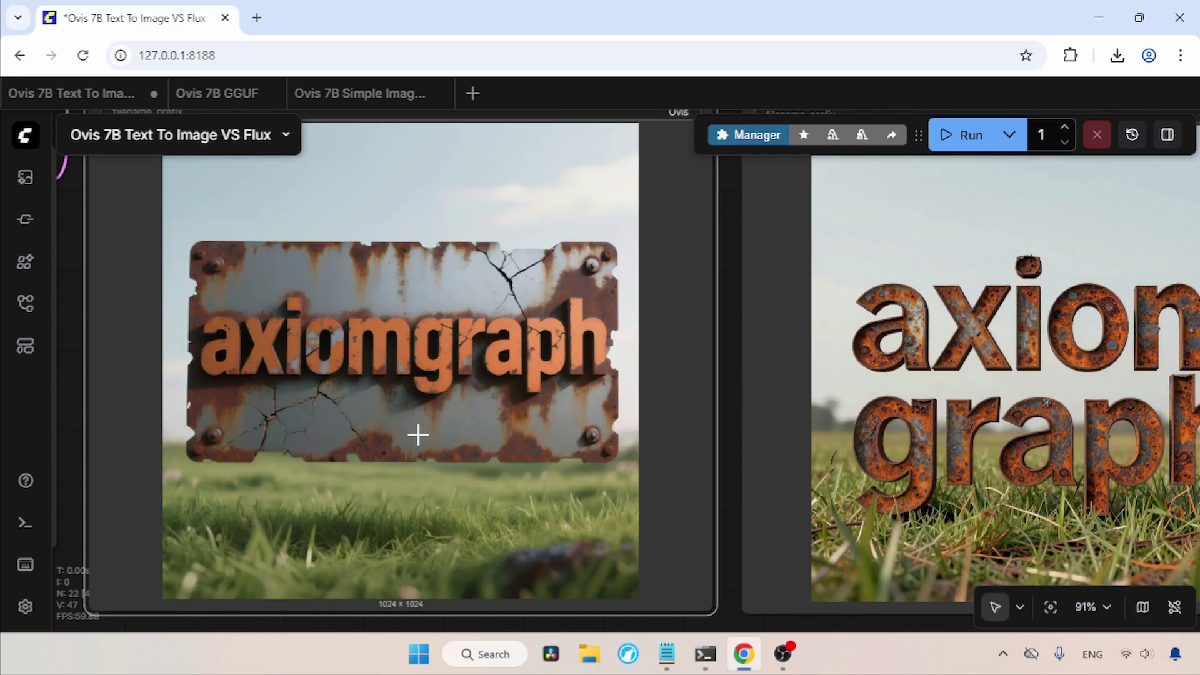
left_click(667, 654)
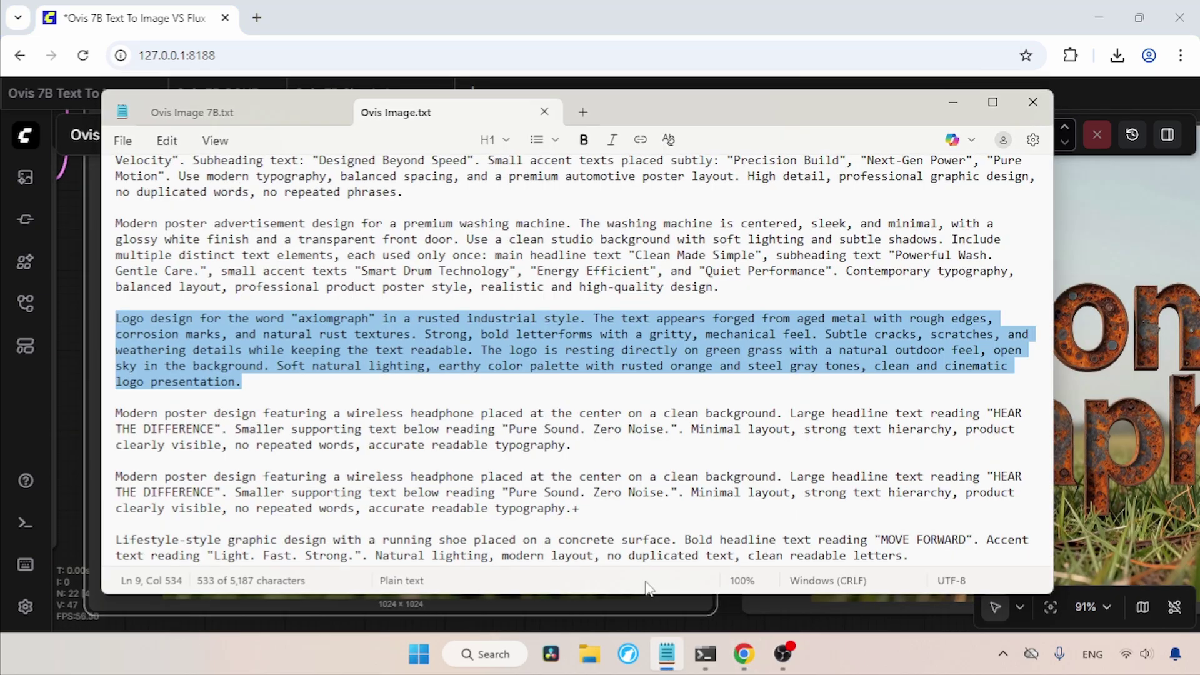
Replace the Positive Prompt text with the headphone poster prompt copied from Notepad.
triple_click(609, 441)
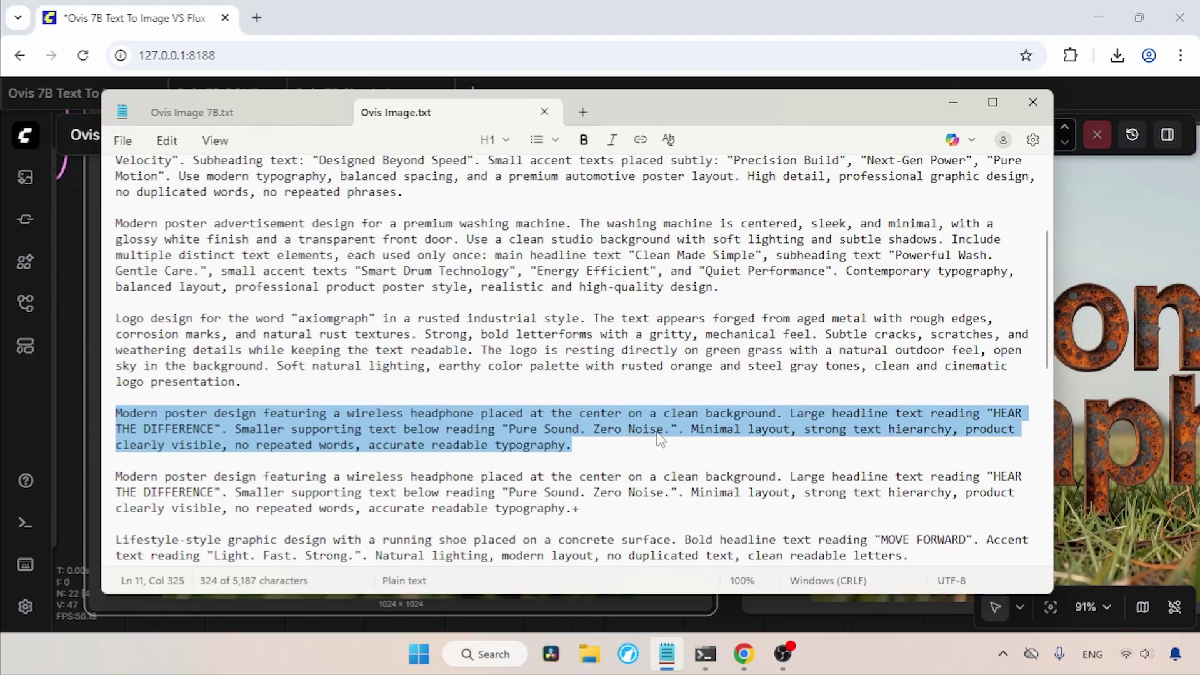
left_click(1117, 365)
left_click_drag(681, 196, 931, 294)
left_click_drag(181, 233, 716, 386)
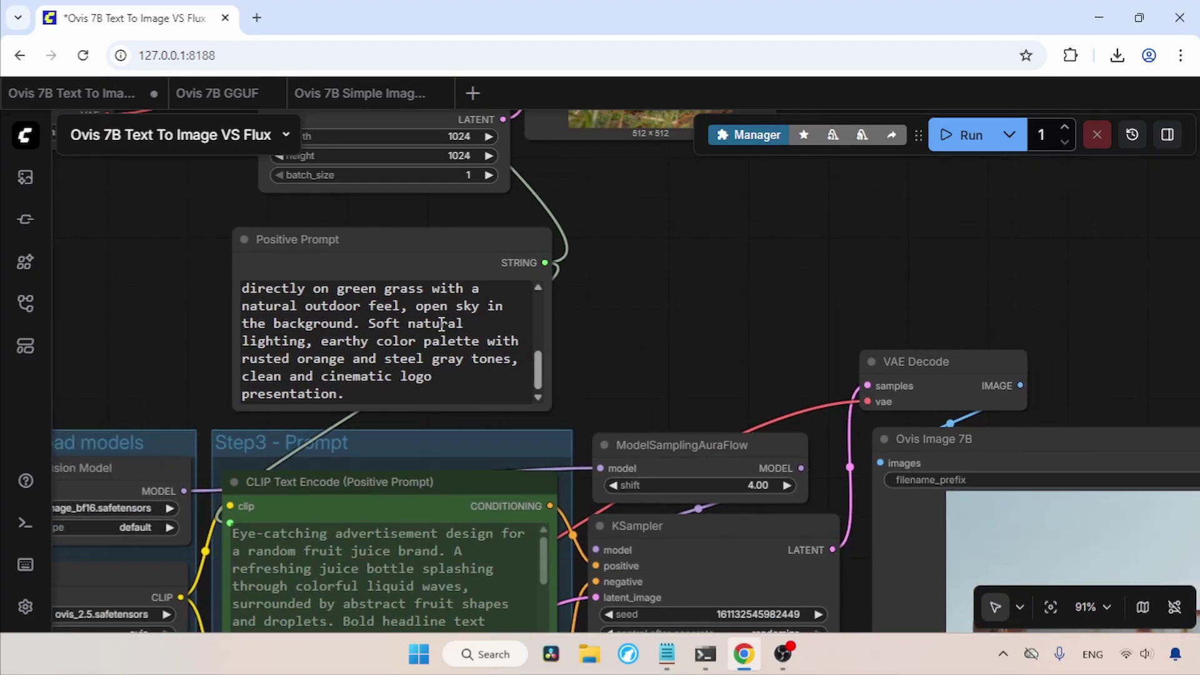
left_click(441, 324)
key("ctrl+a")
key("ctrl+v")
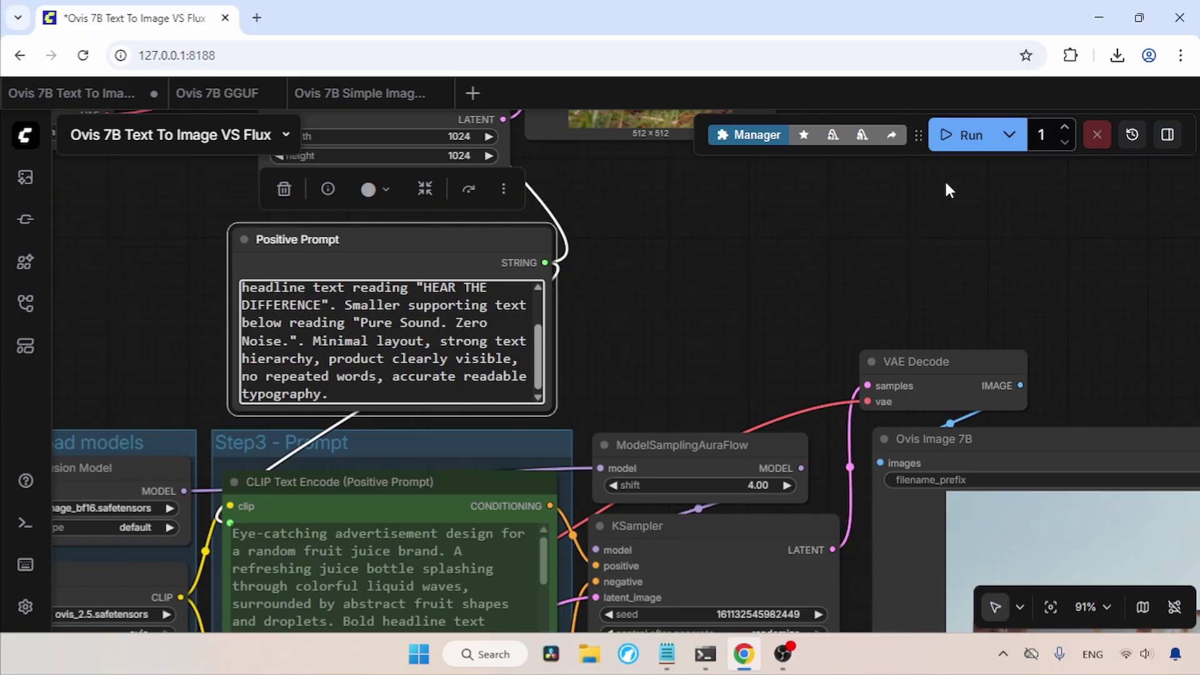
Run the workflow and view both models' HEAR THE DIFFERENCE headphone posters.
left_click(962, 135)
left_click_drag(1198, 357, 573, 206)
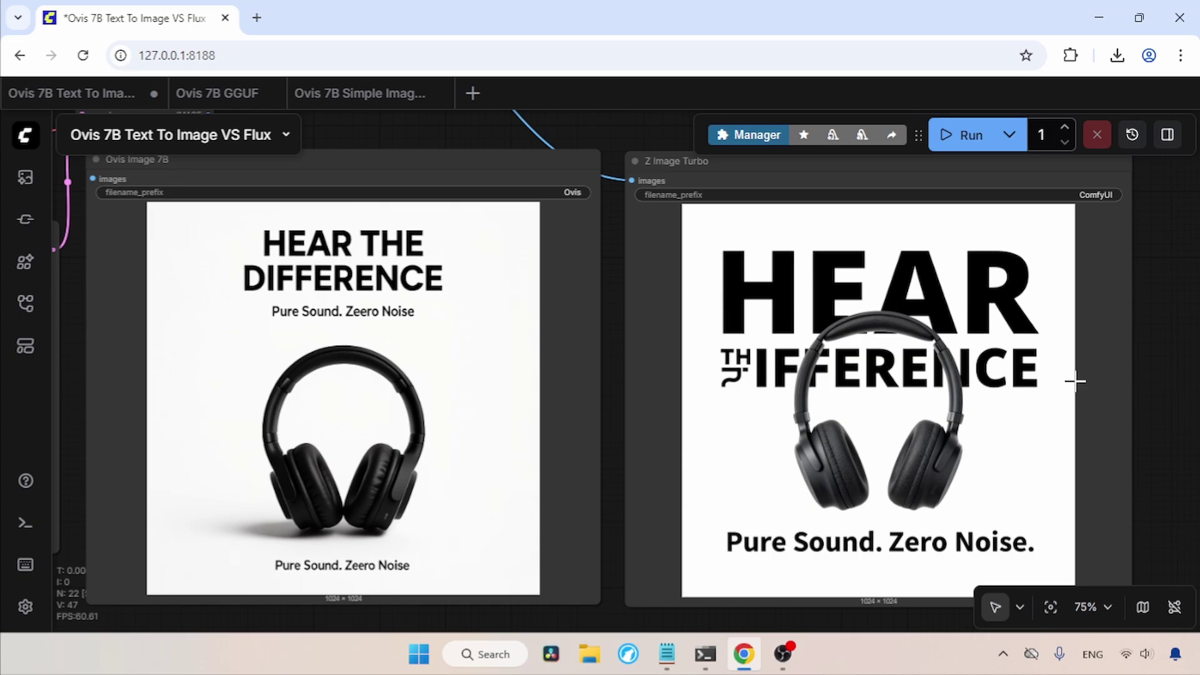
scroll(1075, 381, "right", 3)
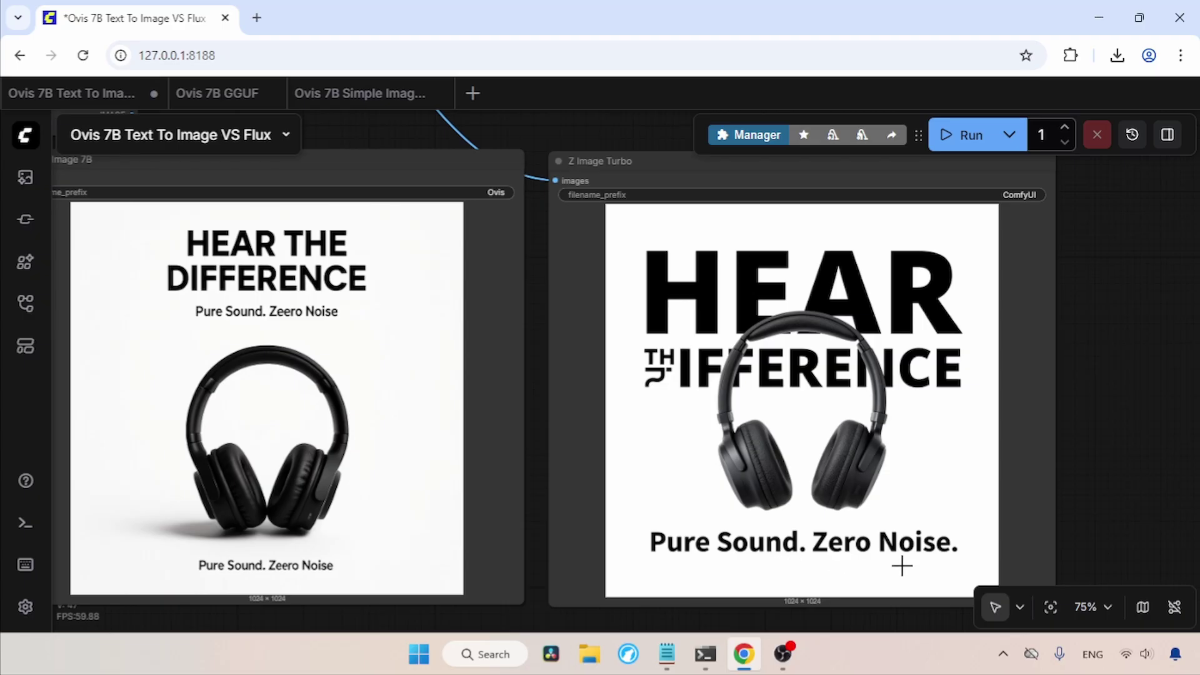
key("alt+Tab")
Paste the MOVE FORWARD running shoe prompt from Notepad over the Positive Prompt text.
scroll(1000, 406, "down", 3)
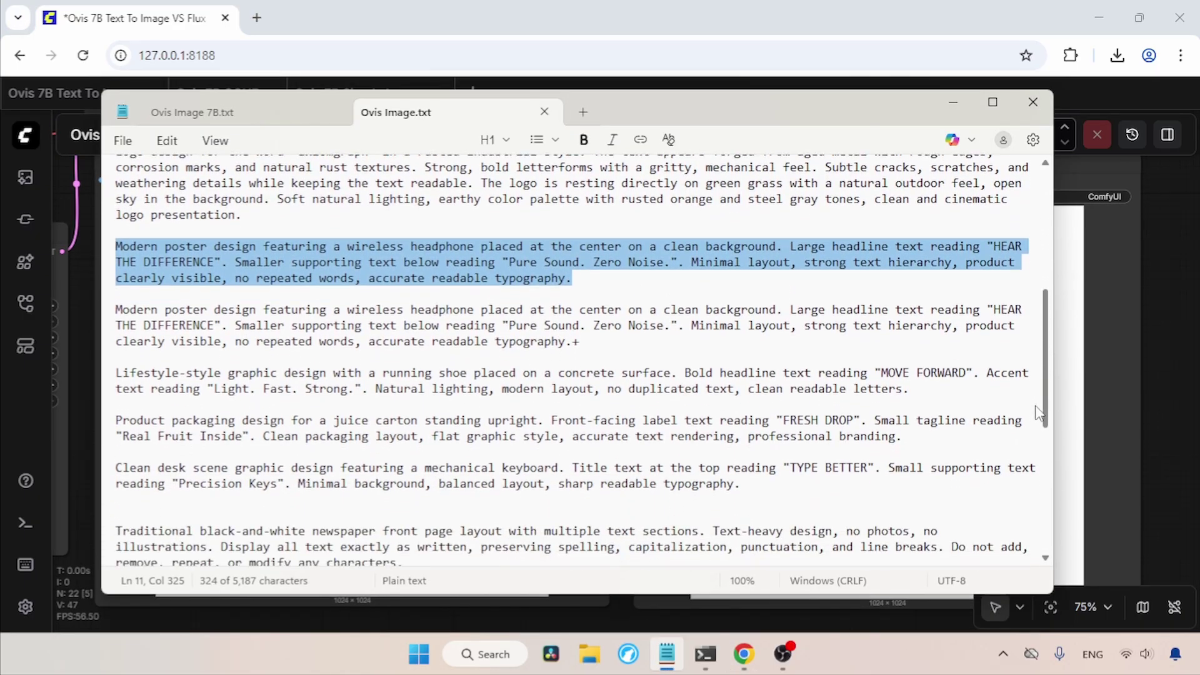
scroll(1038, 412, "down", 2)
triple_click(918, 319)
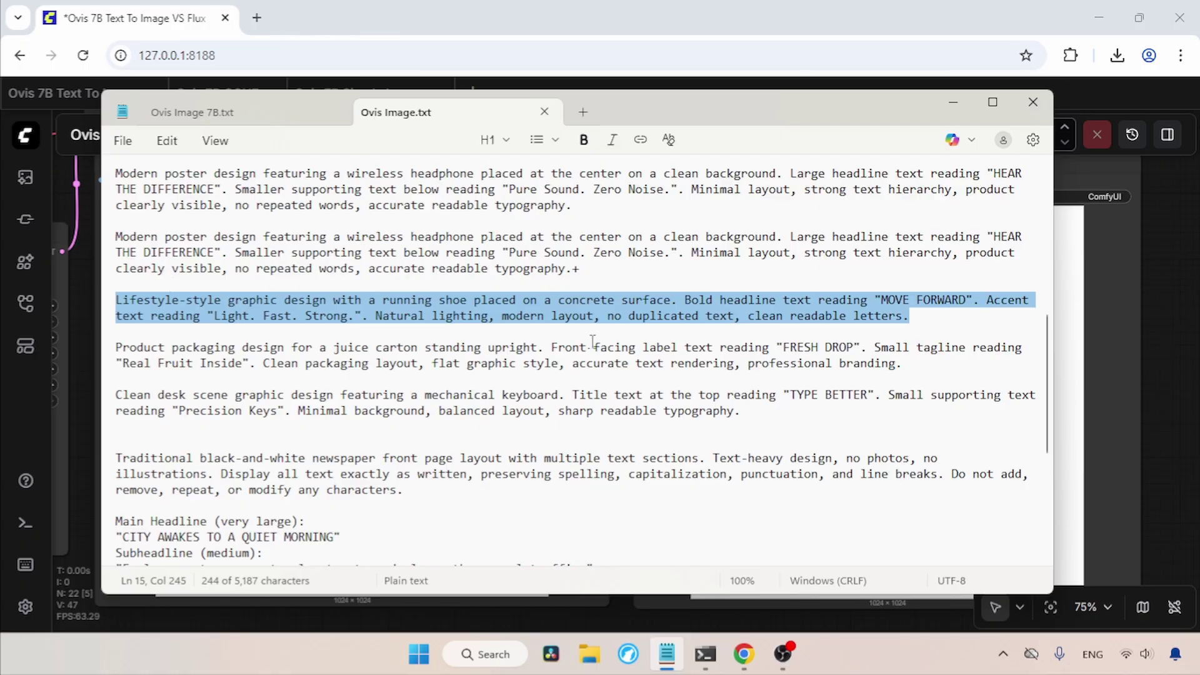
left_click(1163, 378)
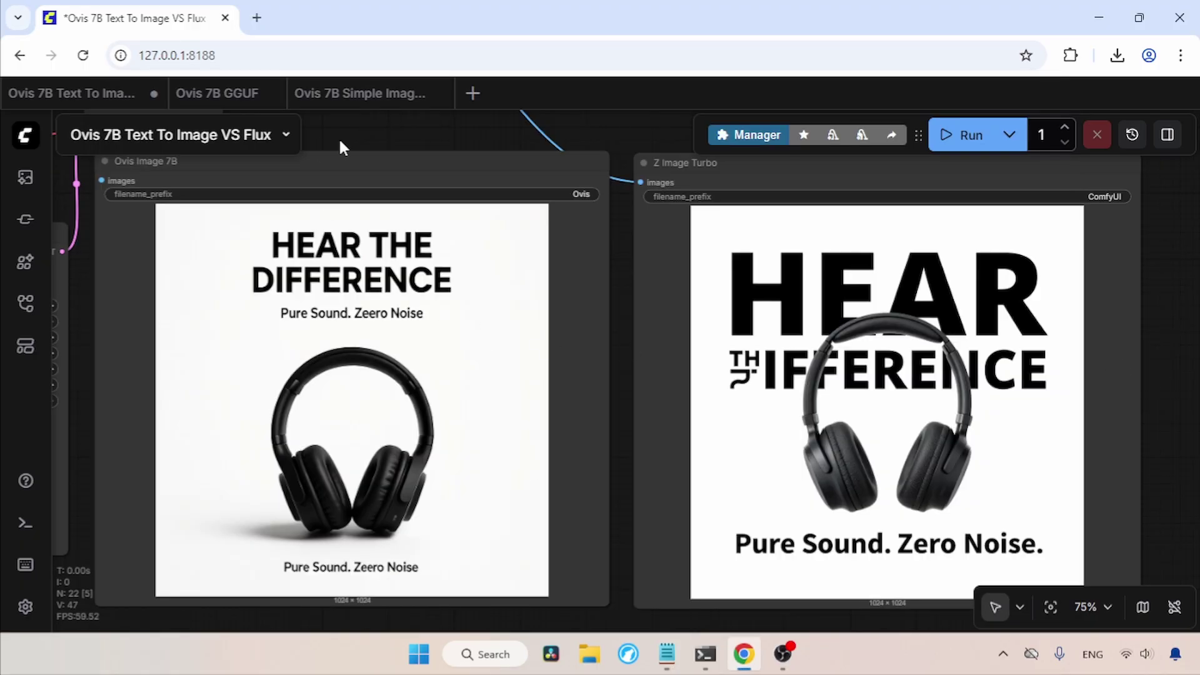
scroll(339, 137, "up", 3)
double_click(287, 254)
key("ctrl+a")
key("ctrl+v")
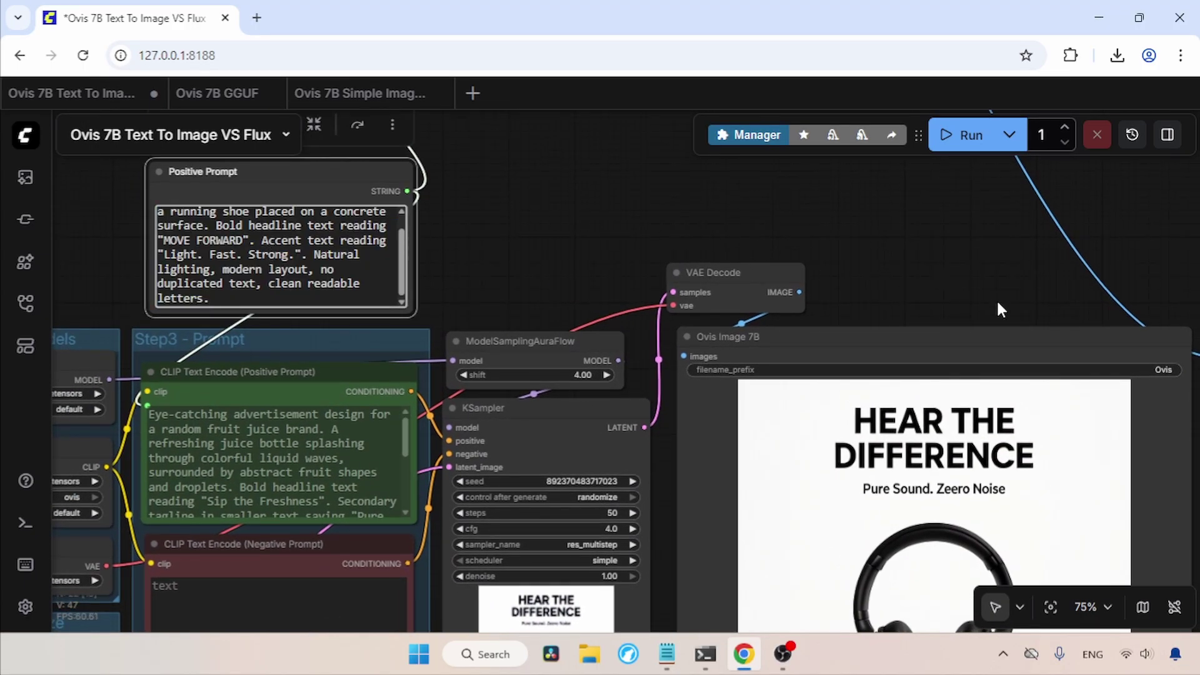
Run both models and centre the two running-shoe posters for comparison.
left_click_drag(999, 309, 414, 129)
left_click(961, 134)
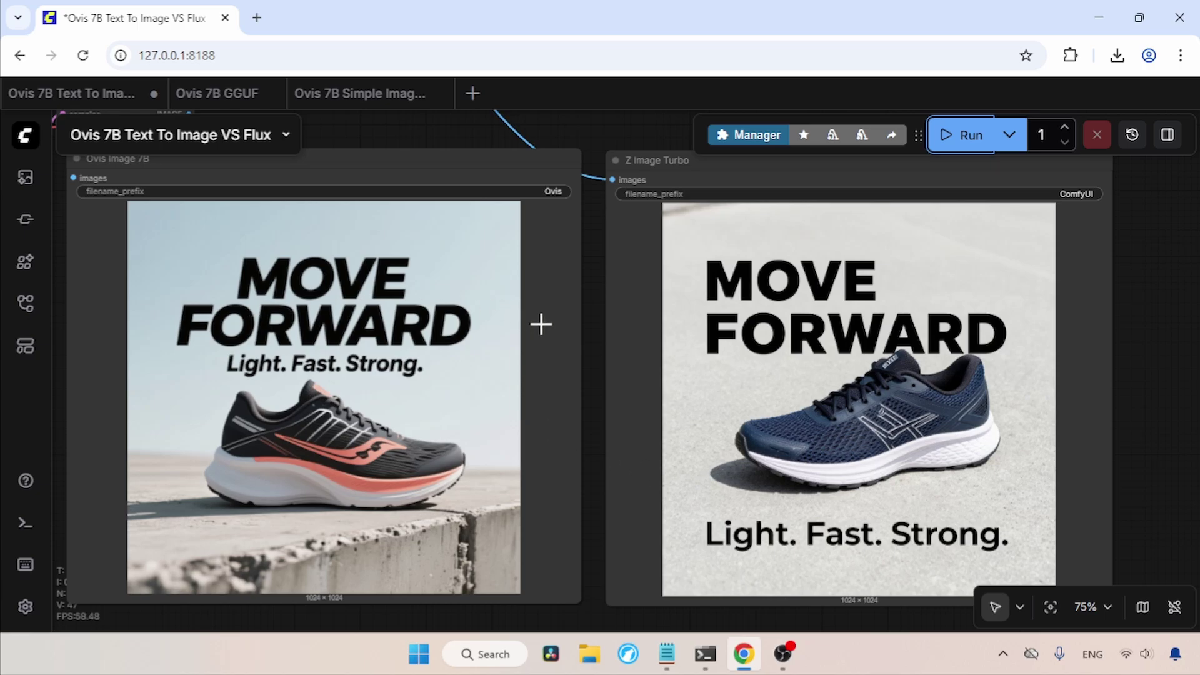
left_click_drag(592, 318, 611, 327)
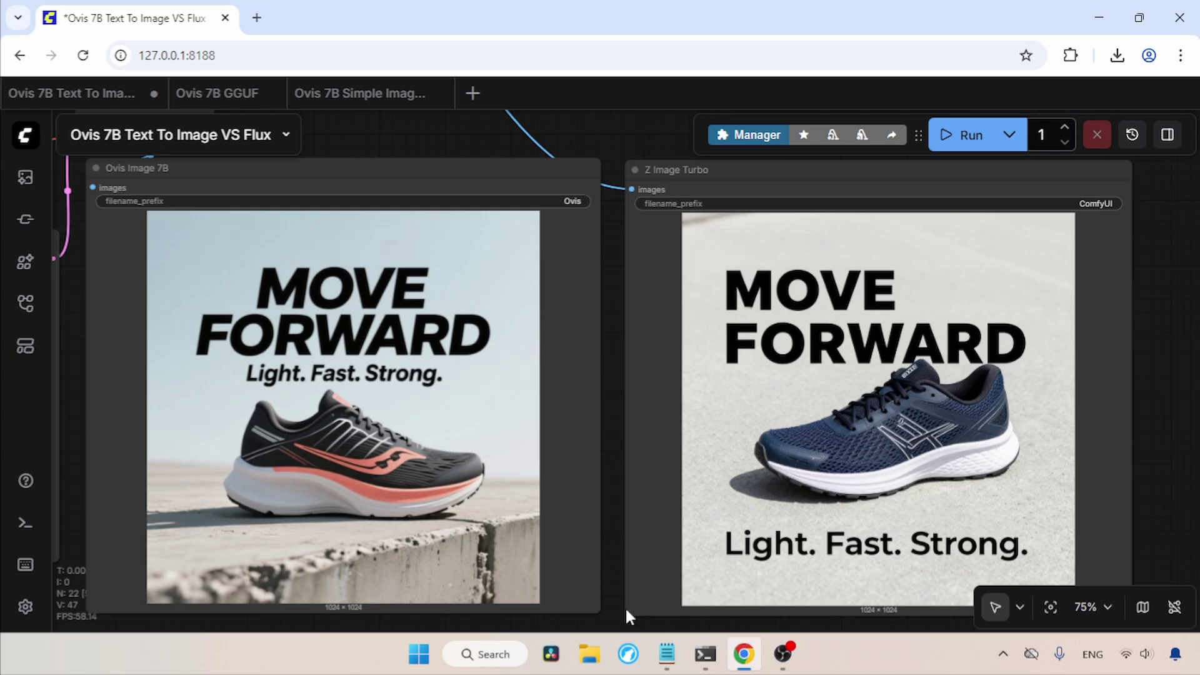
Paste the TYPE BETTER mechanical keyboard prompt from Notepad into the Positive Prompt node.
left_click(667, 653)
left_click_drag(778, 426, 115, 395)
key("ctrl+c")
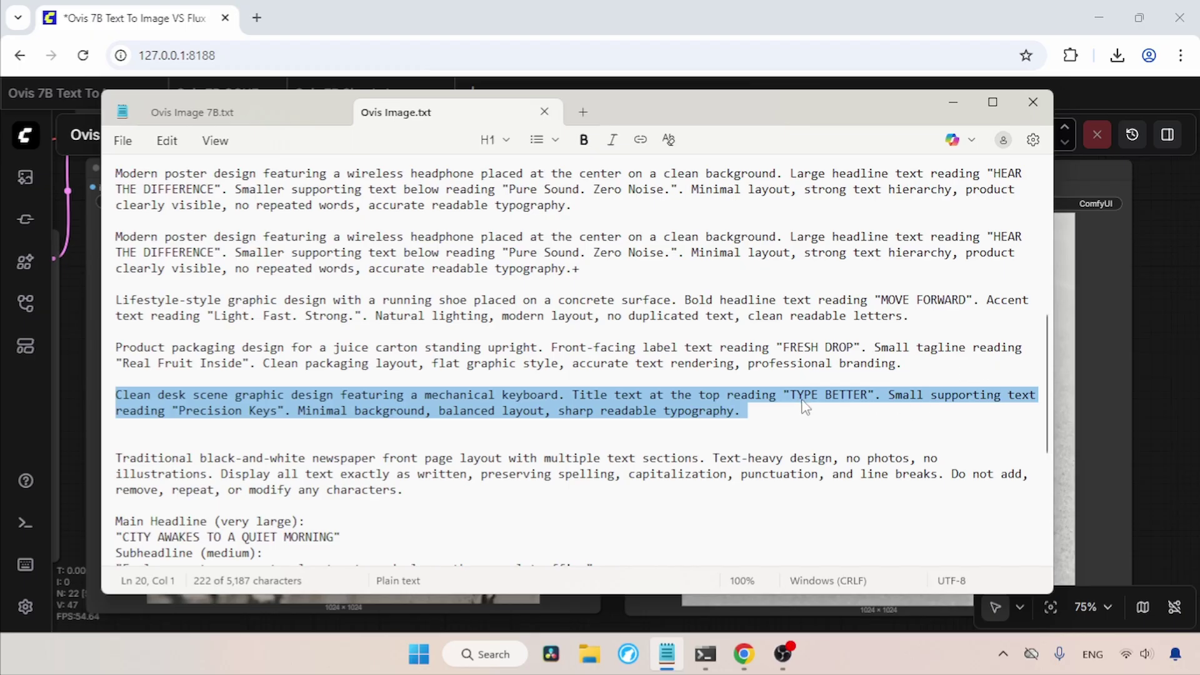
left_click(1093, 294)
scroll(528, 198, "up", 10)
scroll(528, 198, "left", 8)
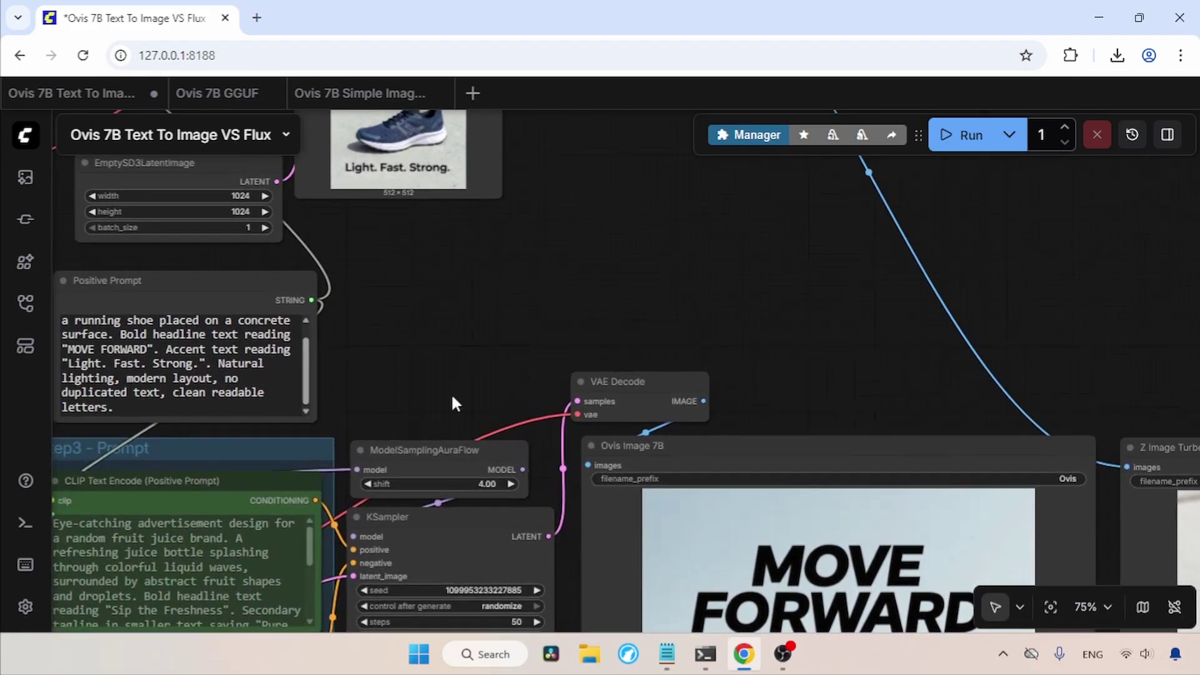
left_click(136, 371)
key("ctrl+a")
key("ctrl+v")
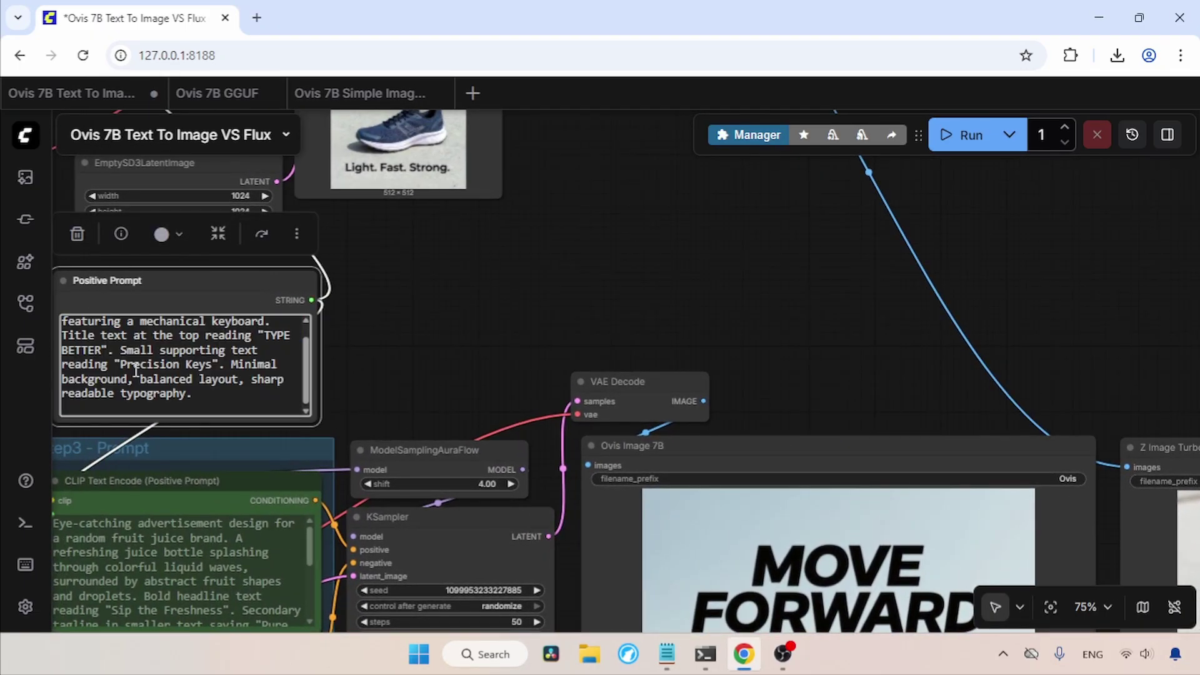
Run both models, then zoom in to inspect the Ovis keyboard poster.
left_click(953, 147)
left_click_drag(1087, 376, 682, 222)
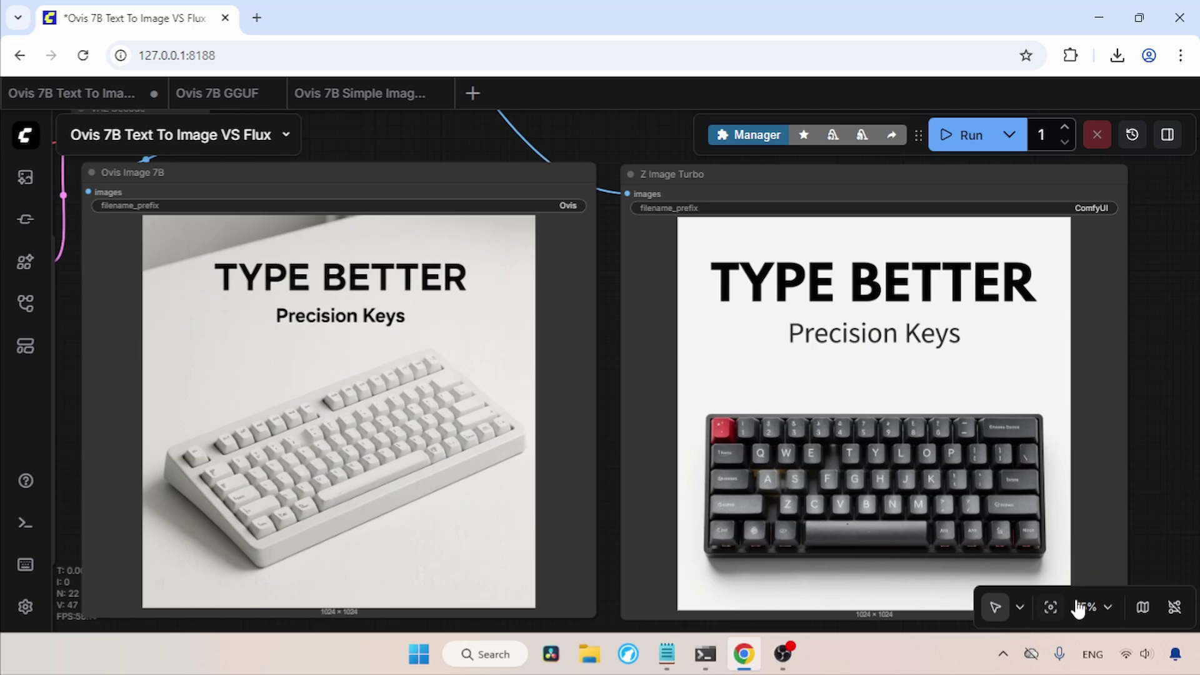
left_click(1090, 607)
left_click(1042, 445)
left_click(1042, 445)
left_click(1043, 444)
left_click(1042, 444)
left_click(1042, 445)
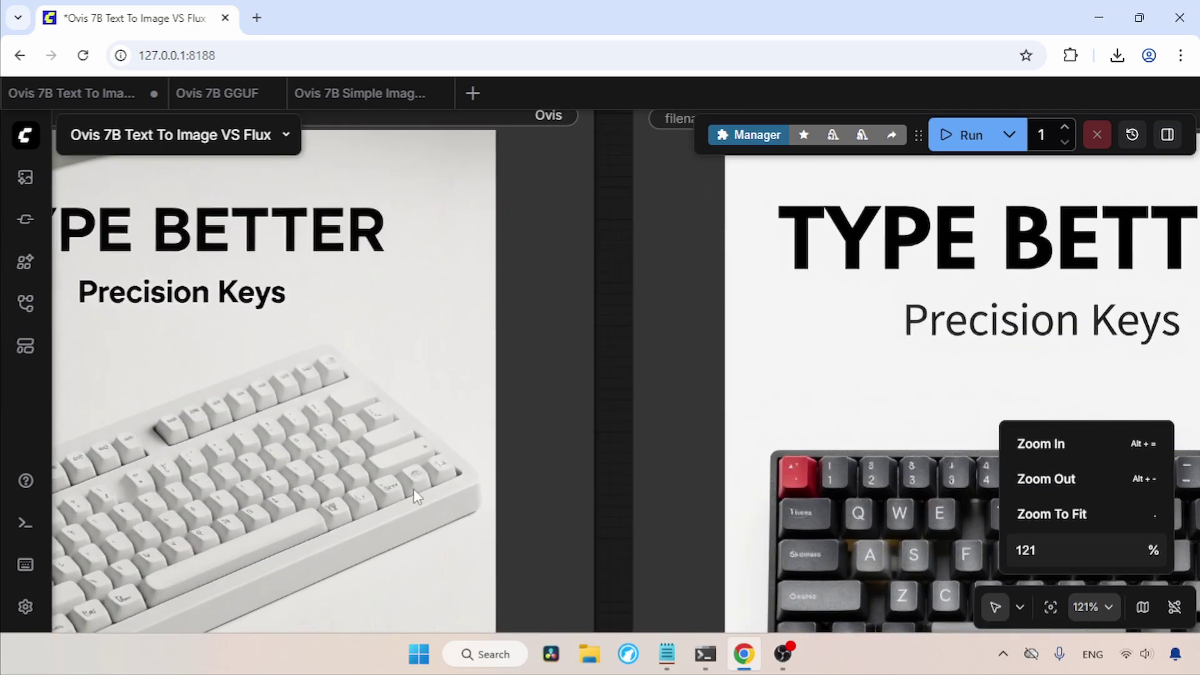
left_click(509, 415)
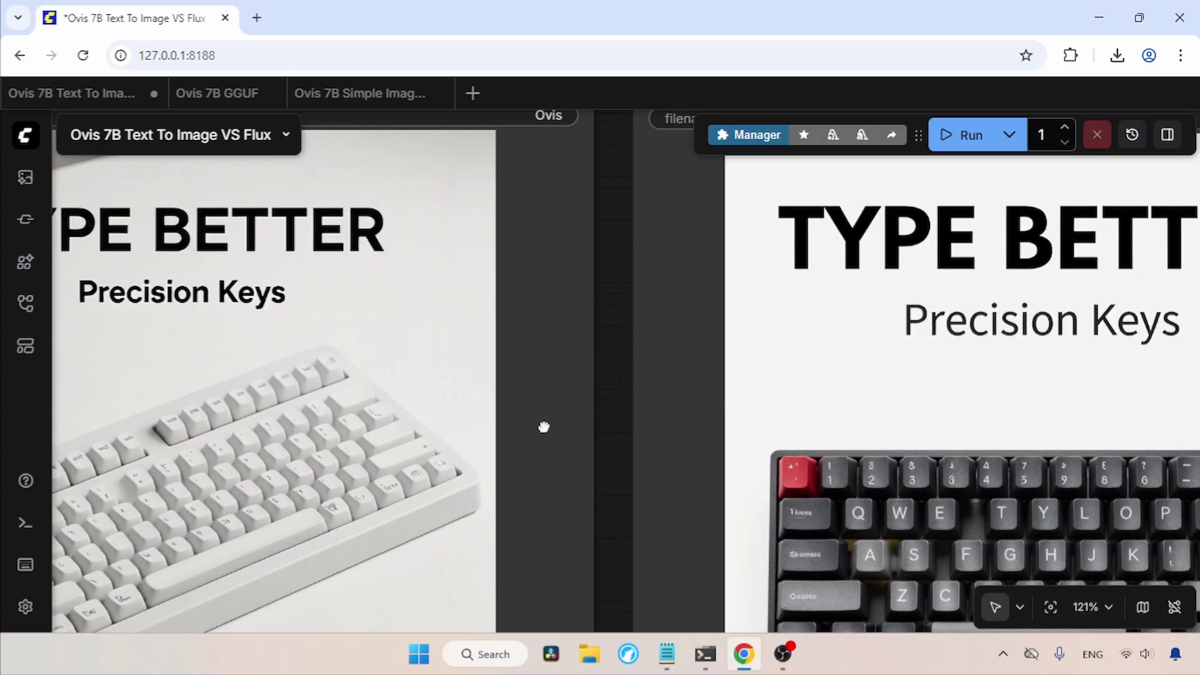
left_click_drag(543, 423, 837, 276)
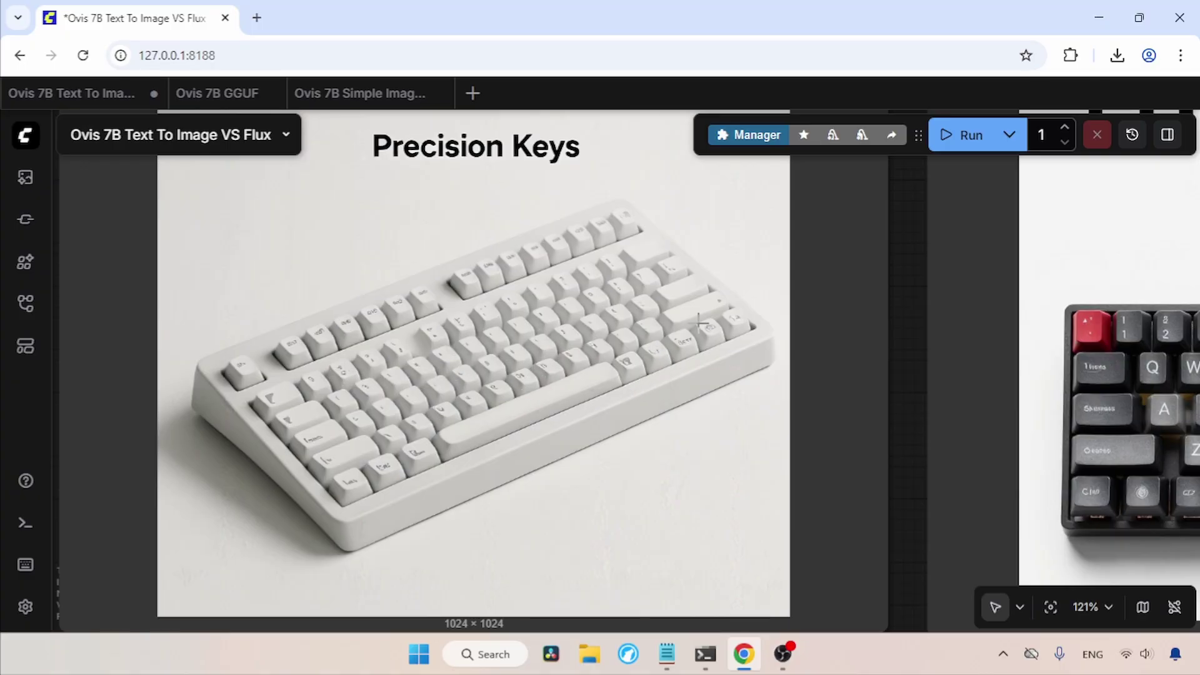
scroll(784, 332, "down", 6)
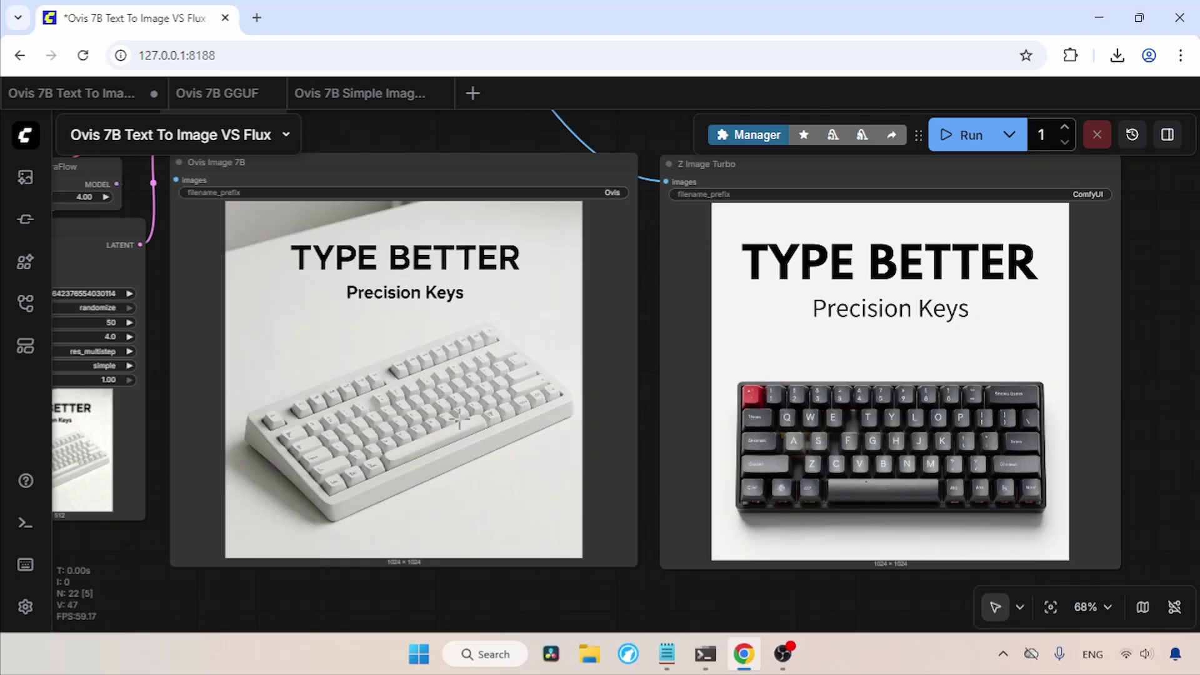
left_click(241, 98)
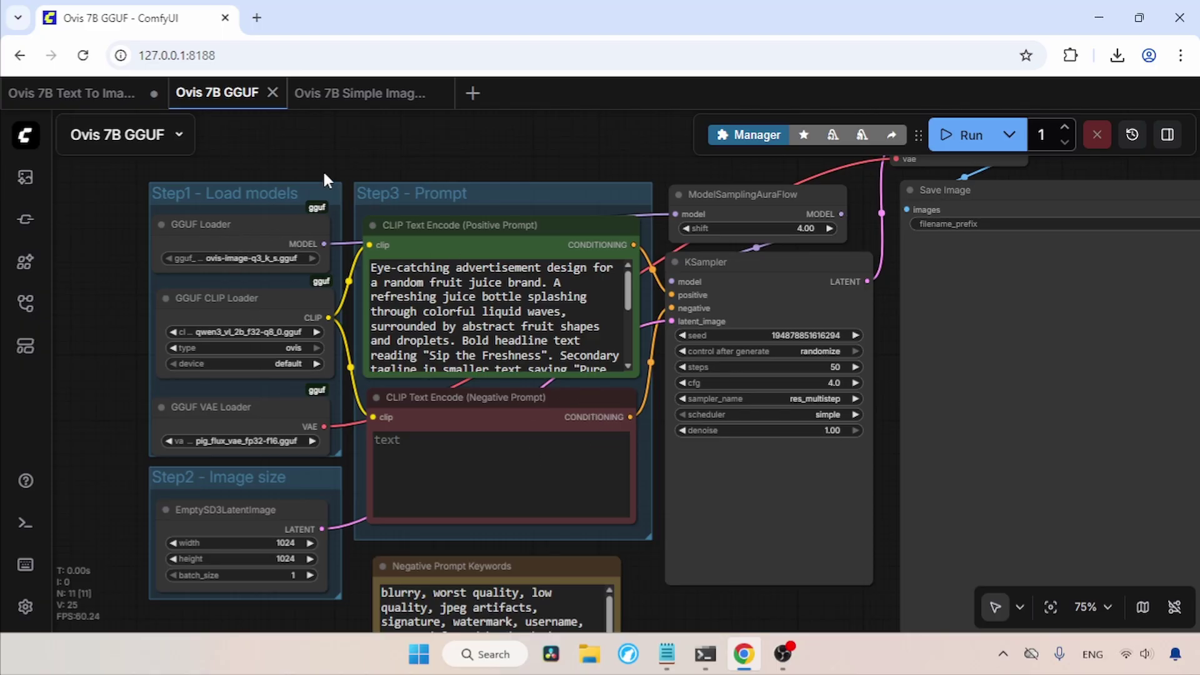
Inspect the GGUF Loader, GGUF CLIP Loader and GGUF VAE Loader nodes, then open the Simple Image To Image workflow.
left_click(235, 246)
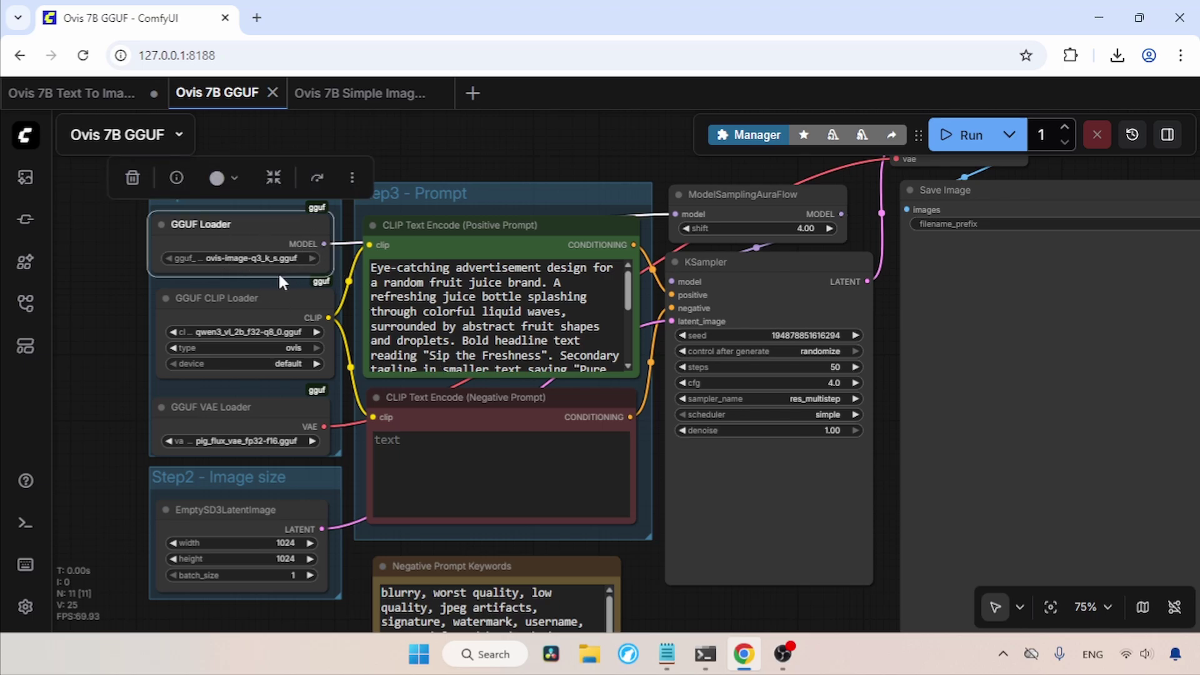
left_click(276, 299)
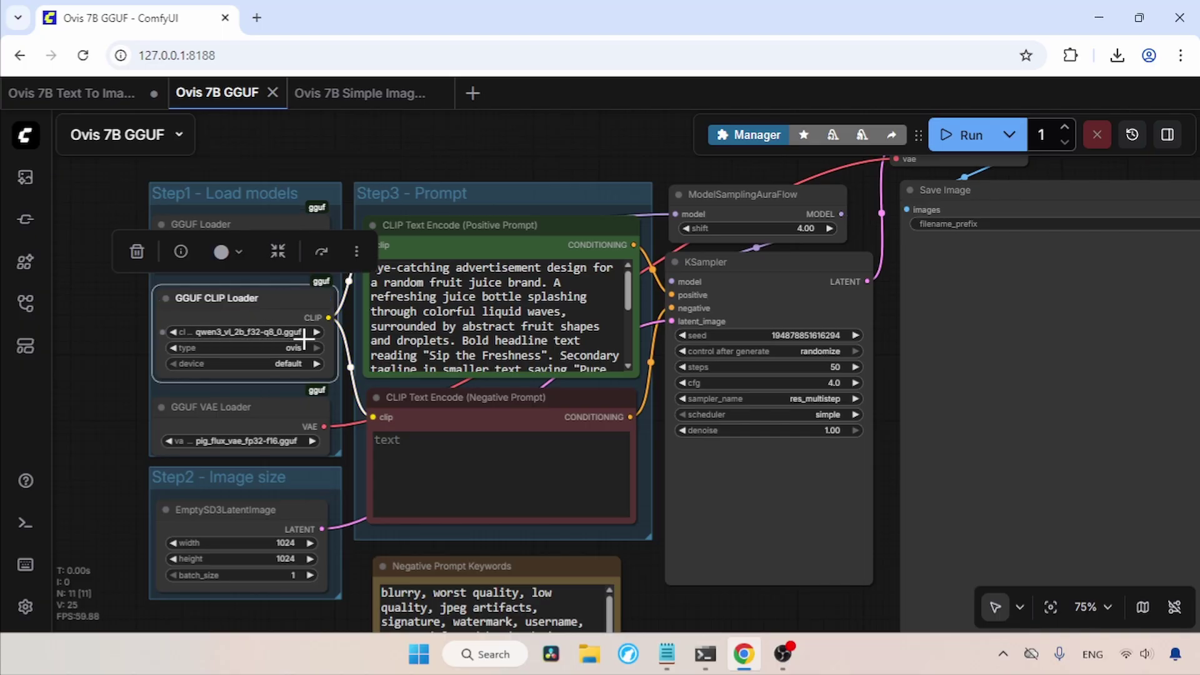
left_click(262, 404)
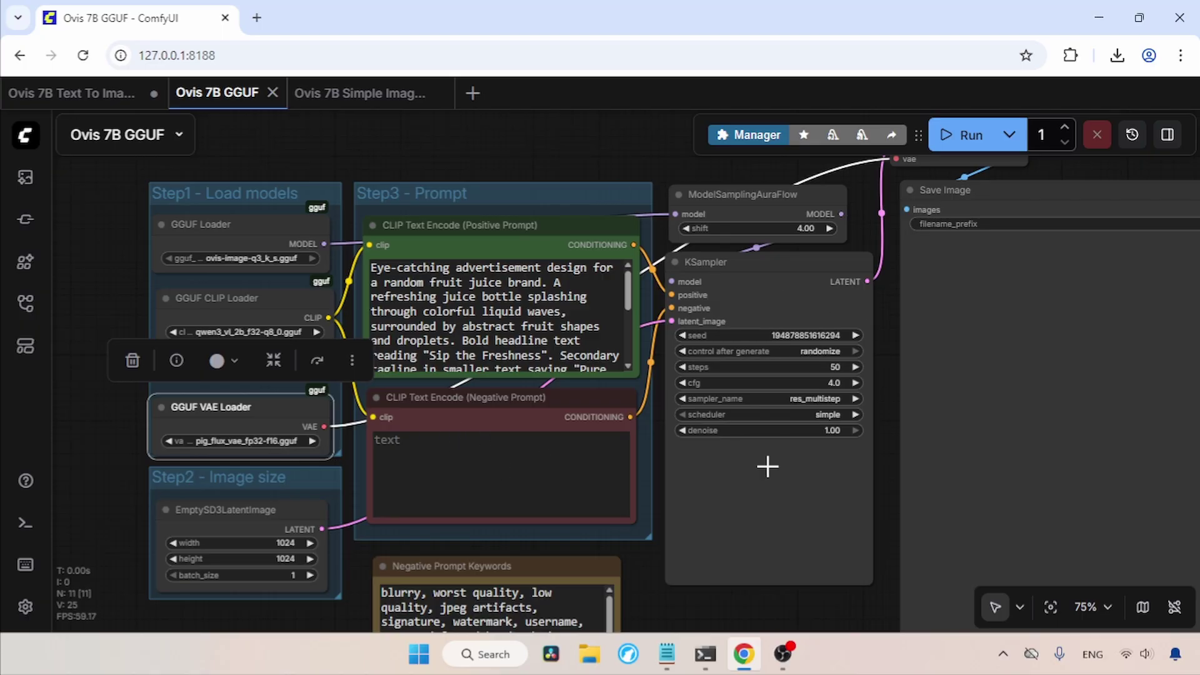
left_click(344, 94)
mouse_move(681, 324)
left_mouse_down()
mouse_move(710, 491)
mouse_move(702, 547)
mouse_move(728, 331)
mouse_move(701, 345)
mouse_move(694, 388)
mouse_move(707, 423)
mouse_move(680, 506)
mouse_move(707, 396)
mouse_move(686, 336)
left_mouse_up()
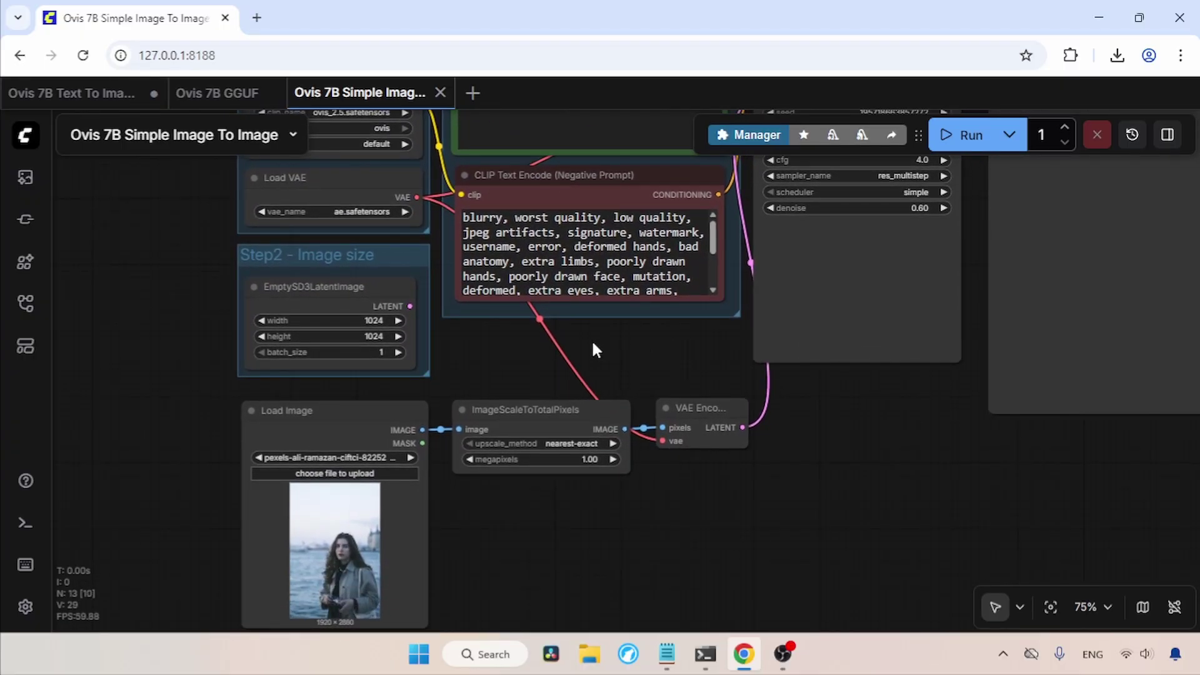
Reveal the Load Image input photo, then bring up the command prompt's generation-time log.
left_click_drag(790, 409, 796, 471)
left_click(705, 654)
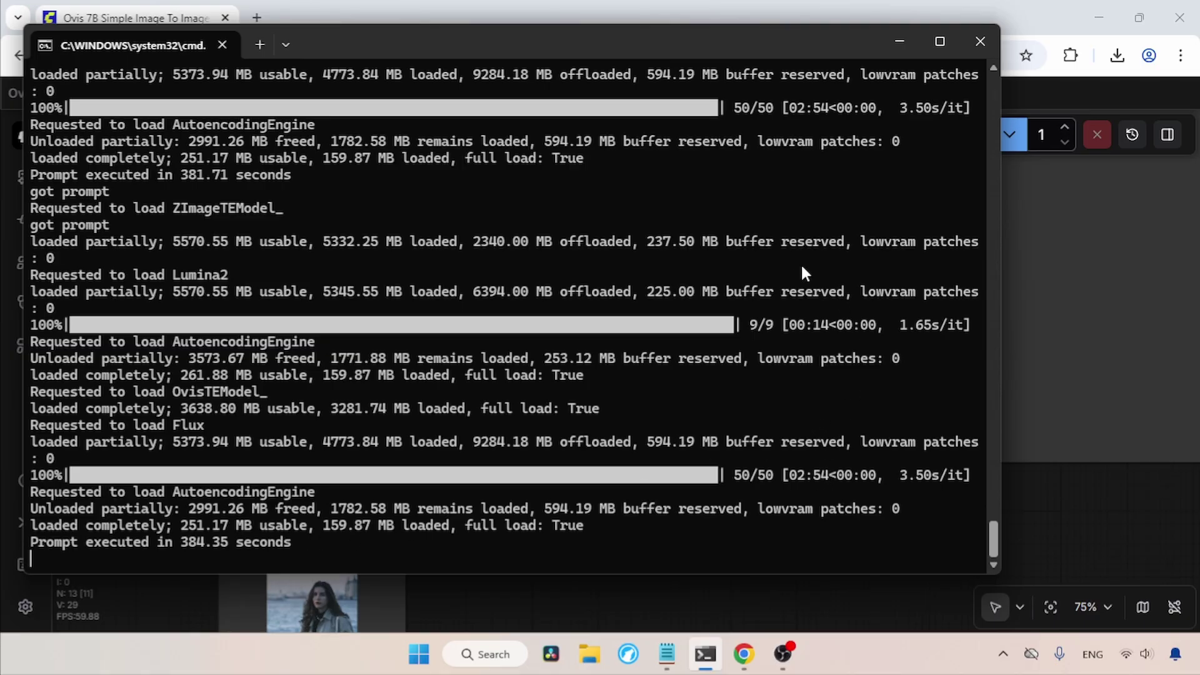
left_click_drag(823, 324, 741, 326)
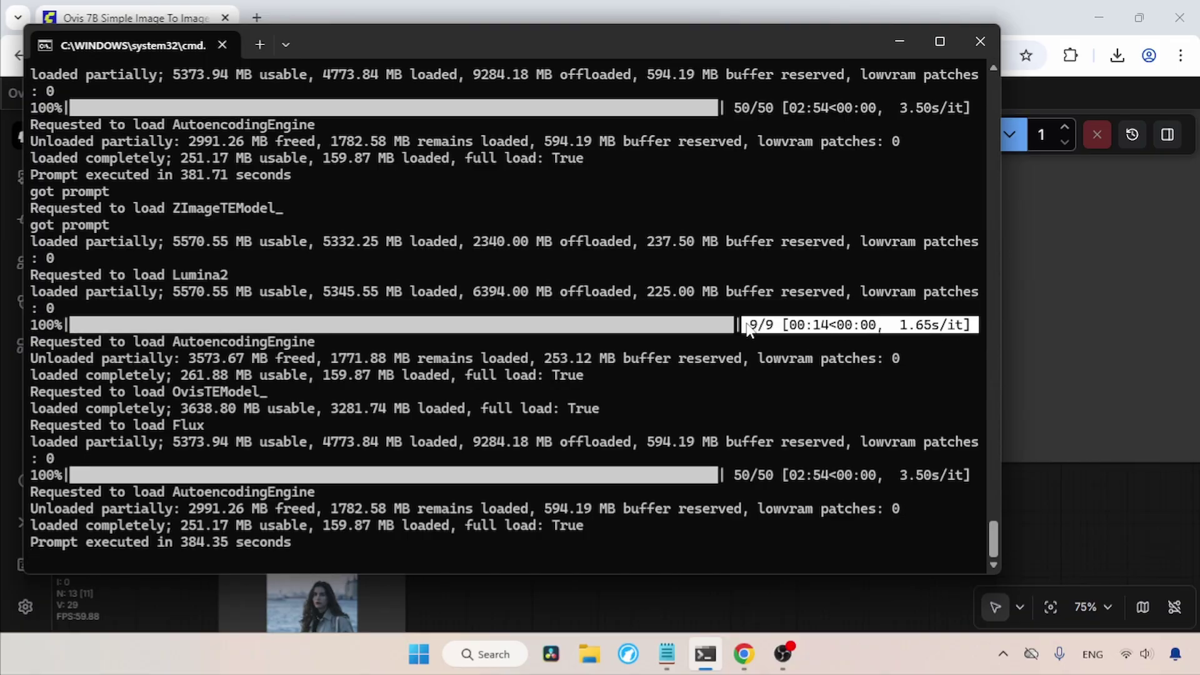